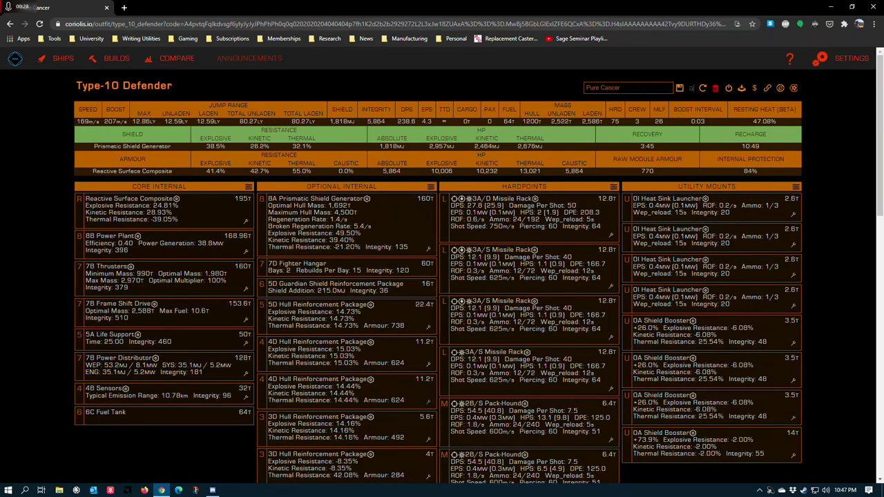
Save the Pure Cancer build and review the engineering modifications on the Reactive Surface Composite armour.
left_click(678, 90)
left_click(245, 221)
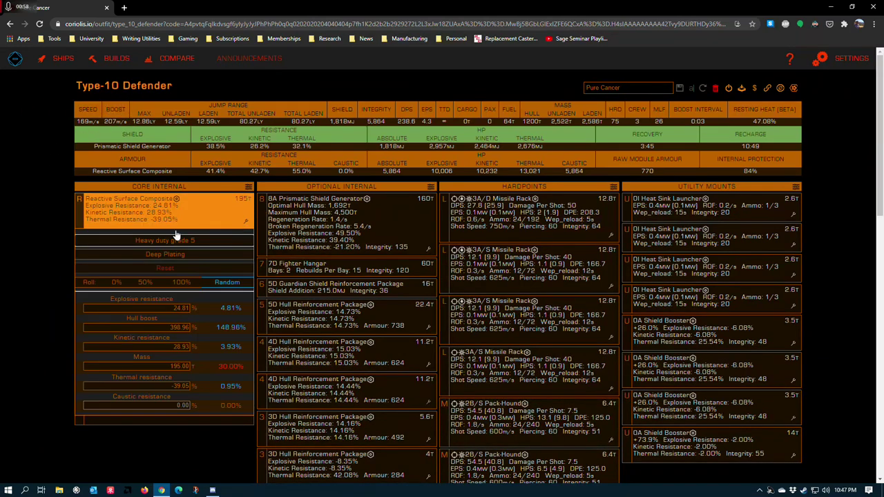
left_click(32, 247)
Review the engineering modifications of the 8B Power Plant and recheck those of the Reactive Surface Composite armour.
left_click(246, 251)
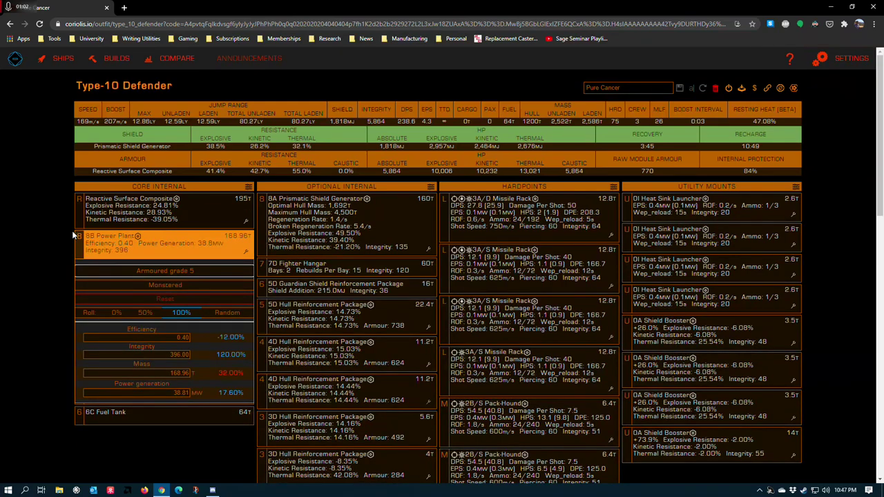
left_click(43, 252)
left_click(246, 222)
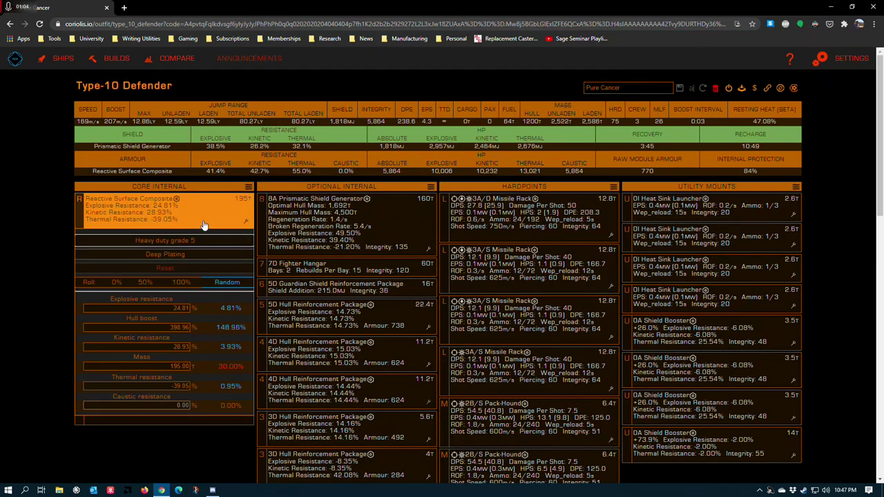
left_click(166, 240)
left_click(45, 277)
left_click(29, 279)
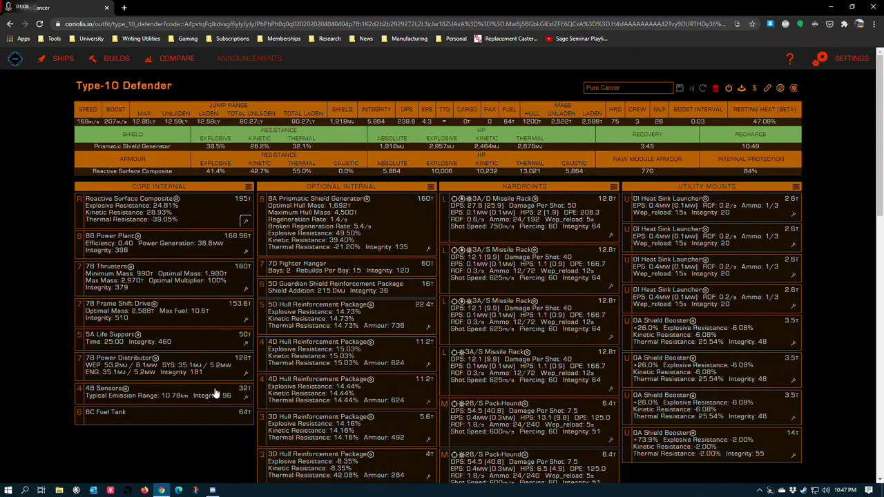
Review the engineering modifications of the 5A Life Support, 7B Frame Shift Drive and 7B Thrusters.
left_click(246, 347)
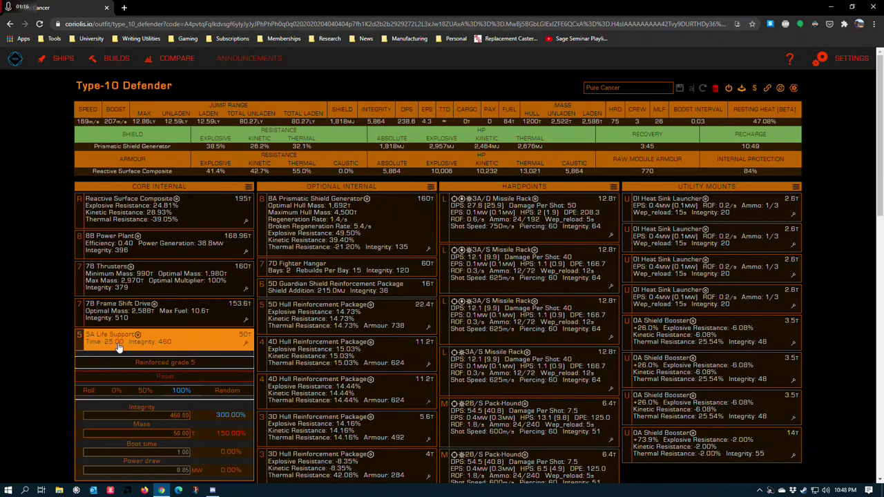
left_click(45, 340)
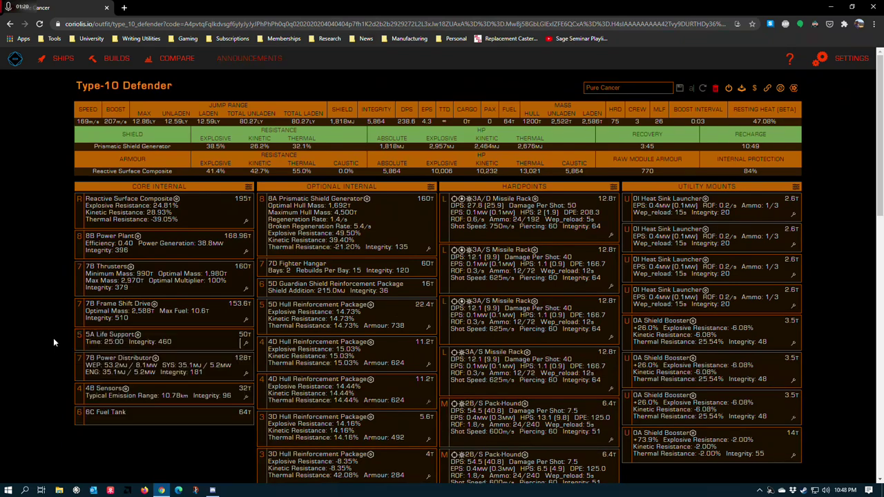
left_click(245, 319)
left_click(243, 291)
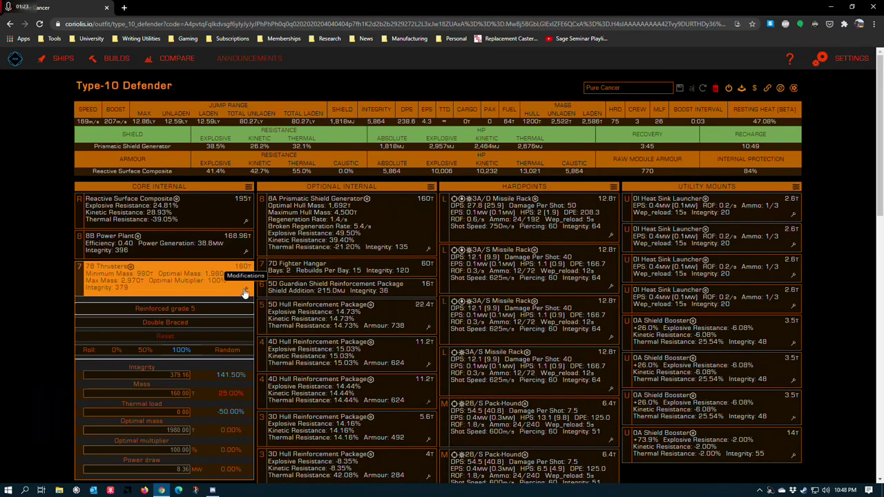
left_click(41, 306)
Examine the 8A Prismatic Shield Generator and other optional internals alongside the shield and armour statistics.
scroll(330, 83, "down", 2)
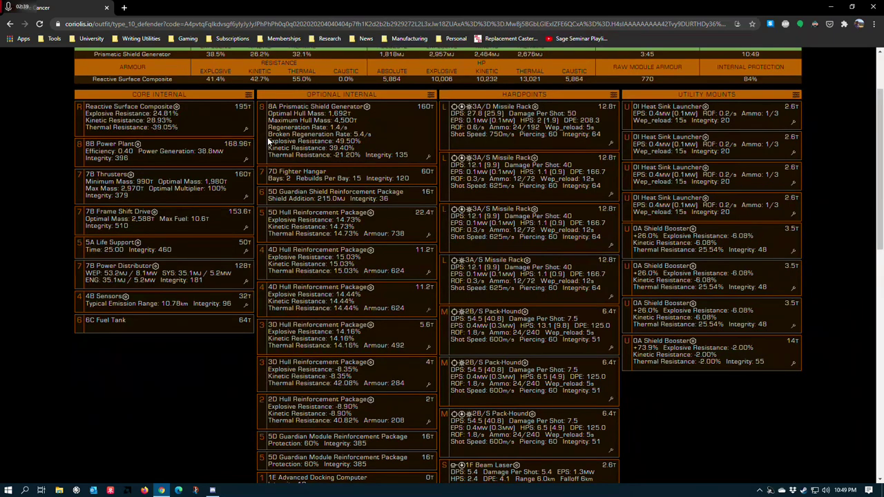
scroll(267, 173, "up", 2)
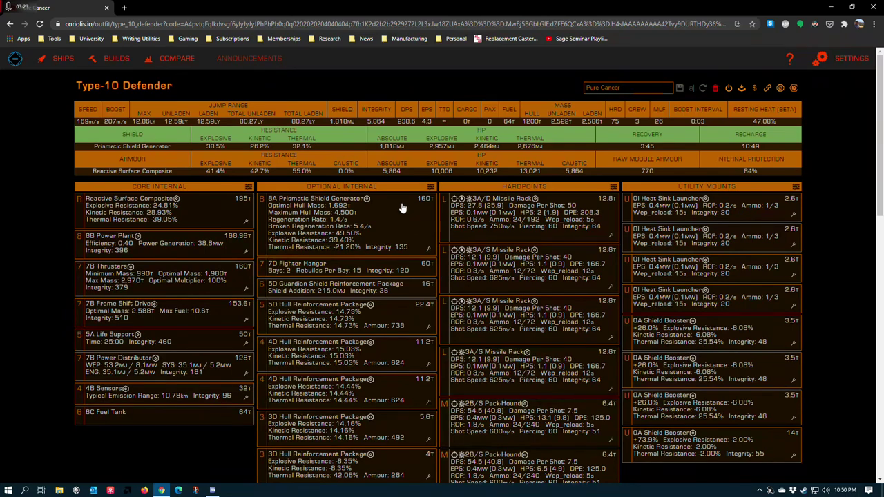
scroll(303, 174, "down", 1)
scroll(294, 245, "up", 1)
scroll(352, 342, "down", 1)
scroll(352, 341, "up", 1)
scroll(280, 296, "down", 1)
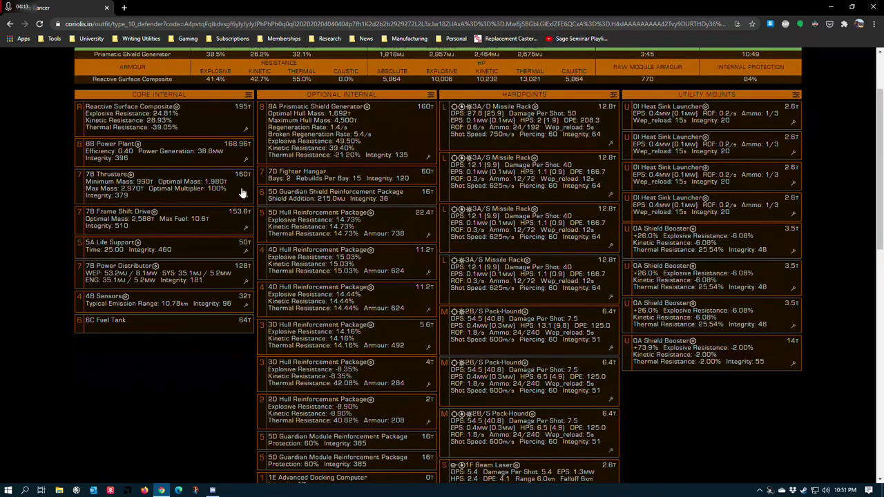
scroll(308, 166, "up", 1)
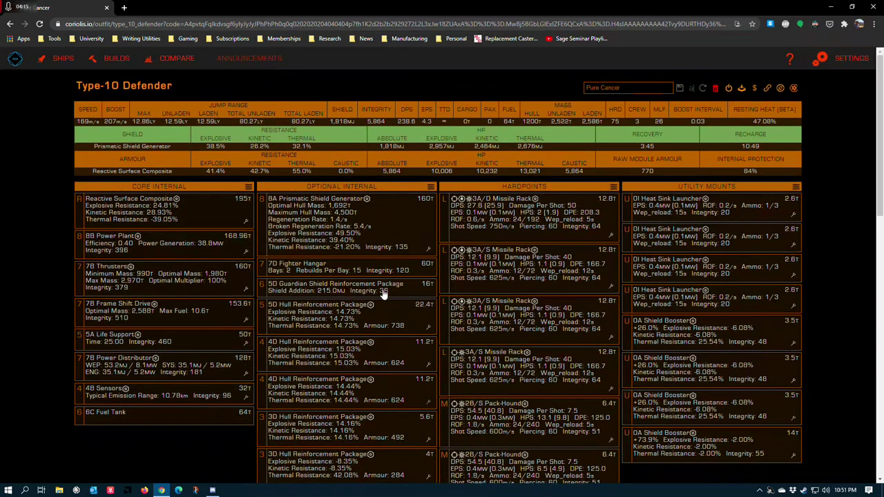
Look through the modules available for the 5D Guardian Shield Reinforcement Package's slot, keeping the fitted one.
left_click(312, 296)
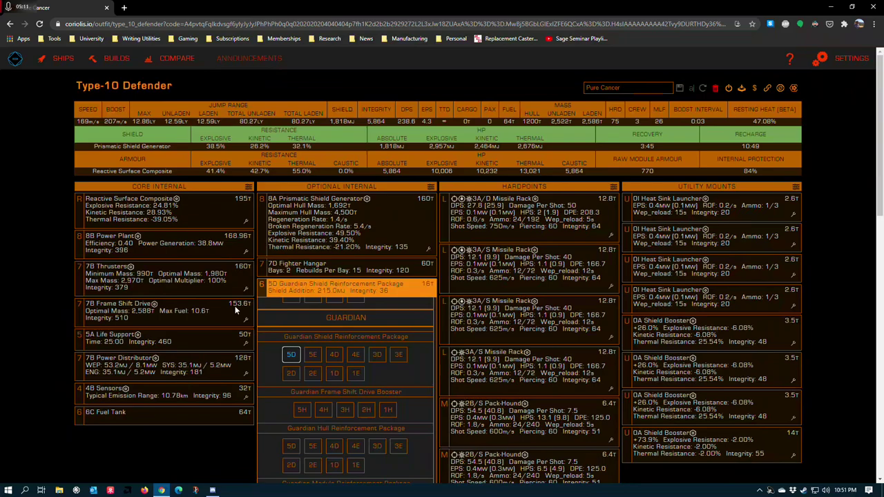
left_click(166, 457)
Review the engineering on the 5D, 4D and first 3D Hull Reinforcement Packages.
scroll(212, 407, "down", 2)
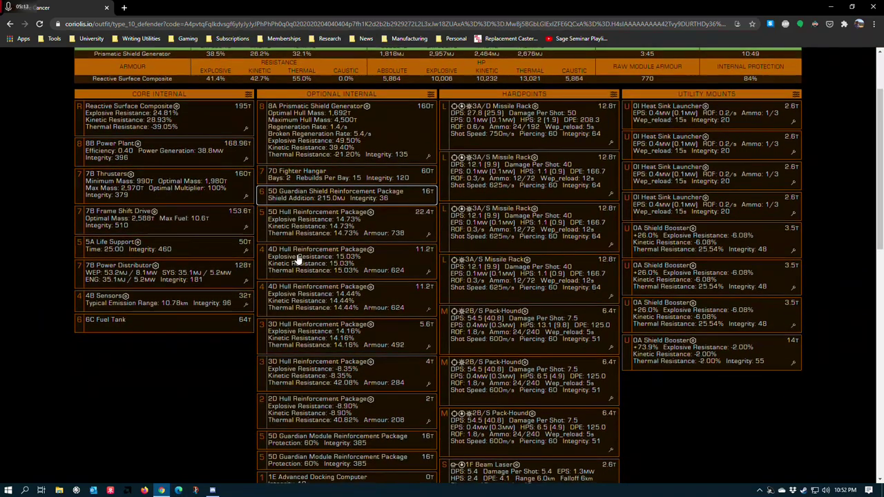
scroll(298, 260, "down", 2)
left_click(429, 143)
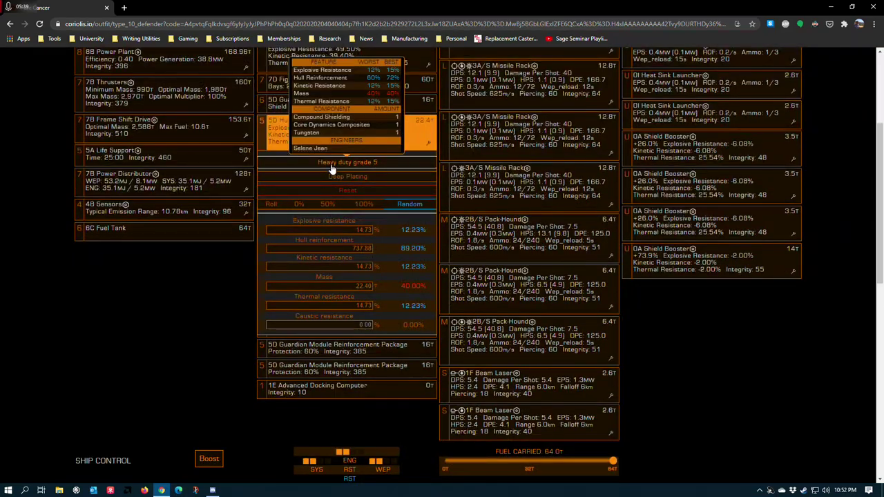
left_click(433, 185)
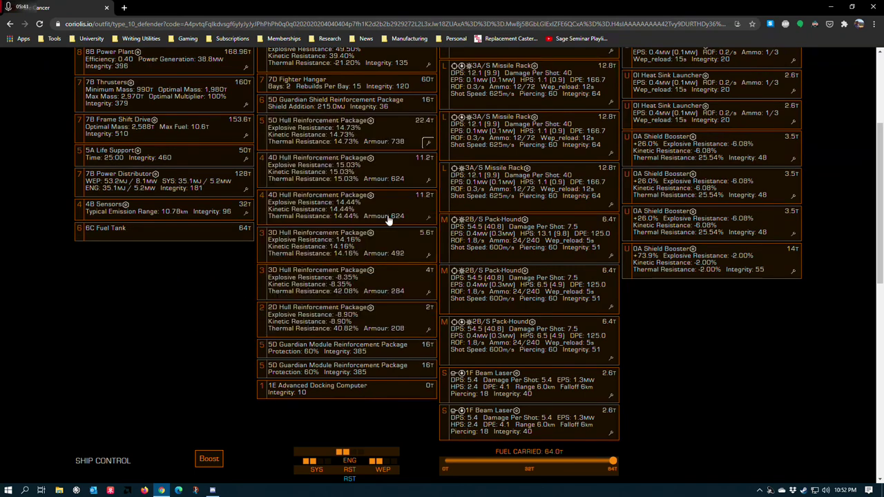
left_click(433, 181)
left_click(432, 181)
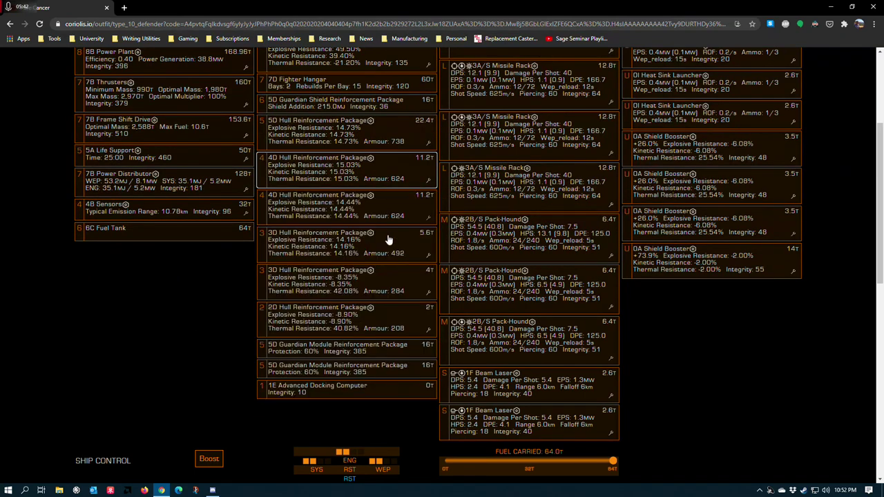
left_click(429, 218)
left_click(315, 263)
left_click(428, 257)
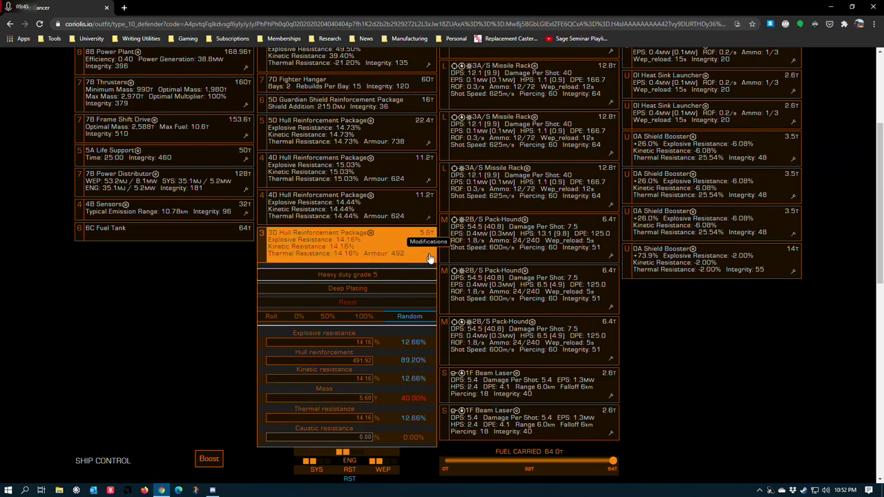
left_click(185, 307)
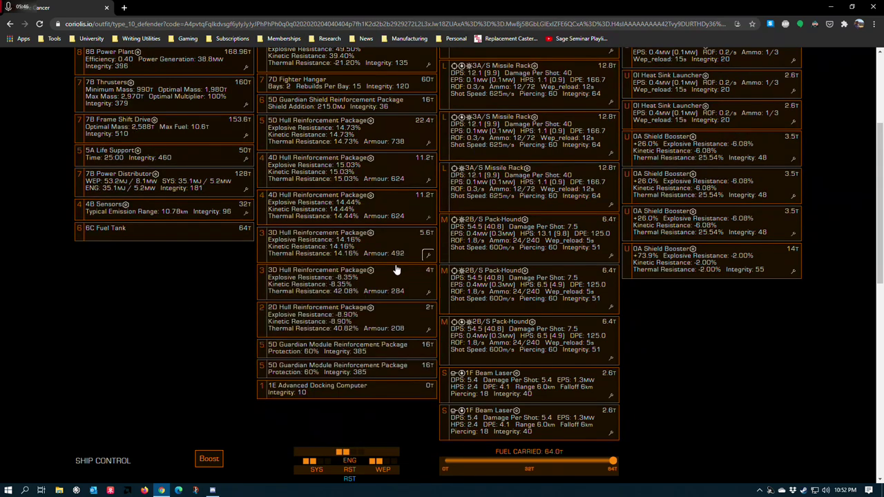
Review the engineering on the second 3D and the 2D Hull Reinforcement Packages, and check the overall armour resistances.
left_click(433, 296)
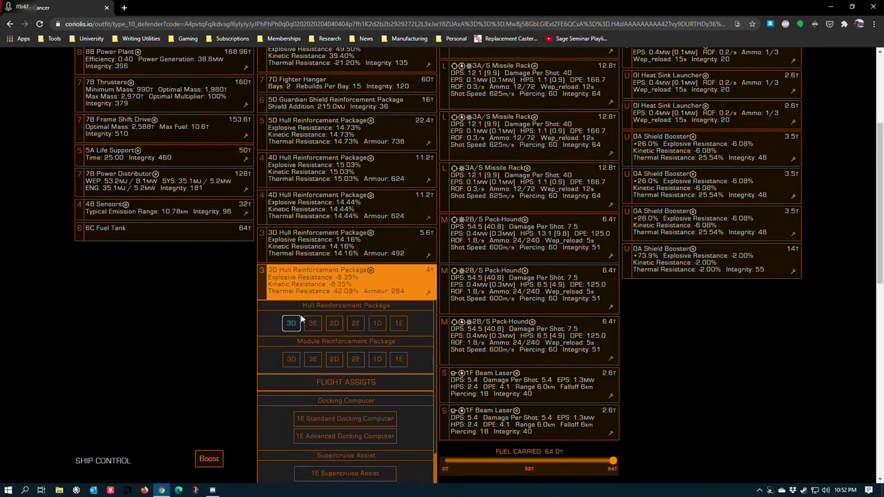
left_click(274, 289)
left_click(430, 332)
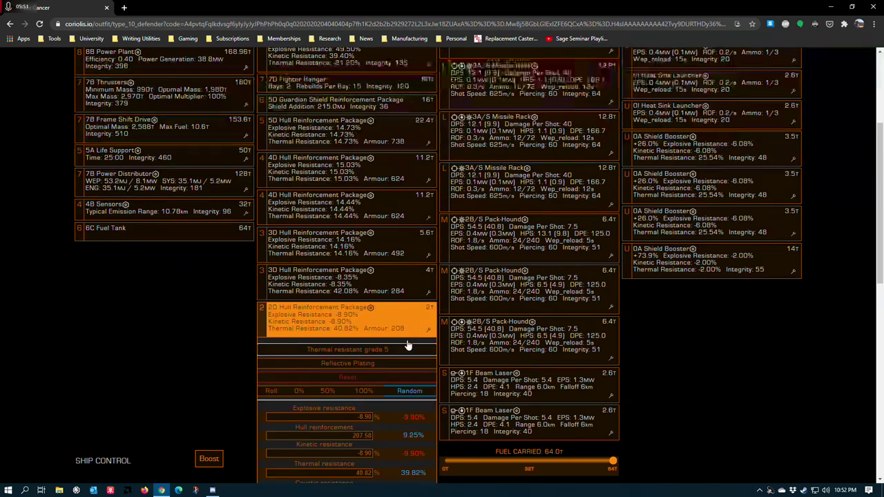
left_click(156, 346)
left_click(429, 291)
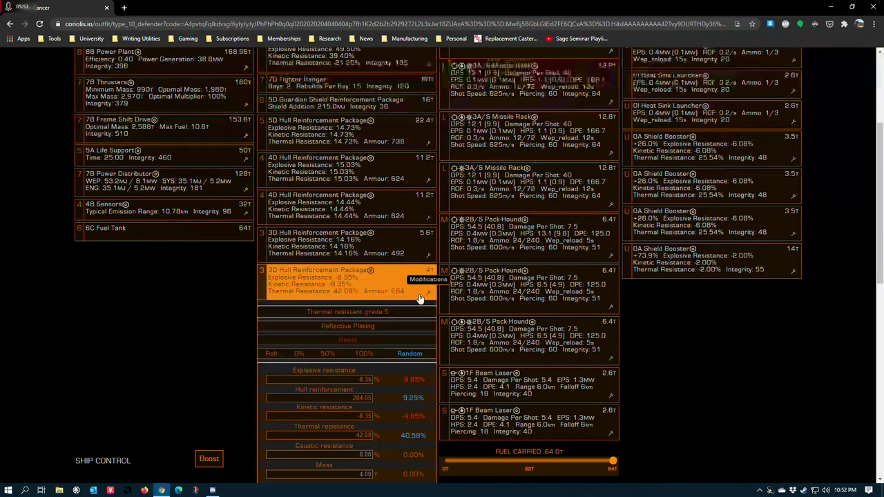
scroll(214, 317, "up", 2)
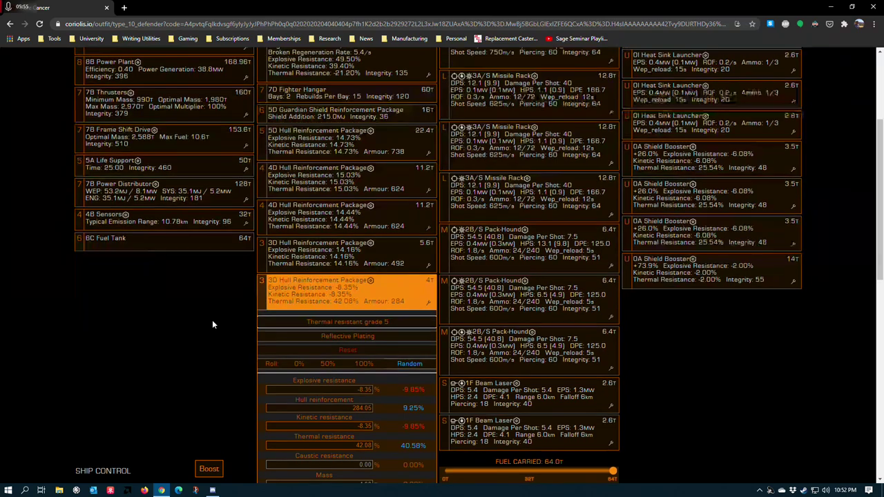
left_click(189, 377)
scroll(301, 111, "up", 3)
scroll(300, 110, "up", 2)
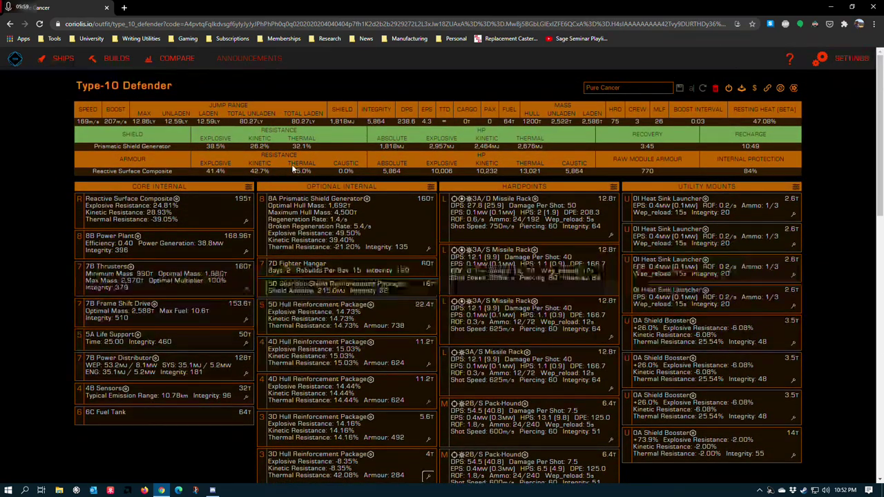
Look through the modules available for the first 5D Guardian Module Reinforcement Package's slot.
scroll(234, 286, "down", 3)
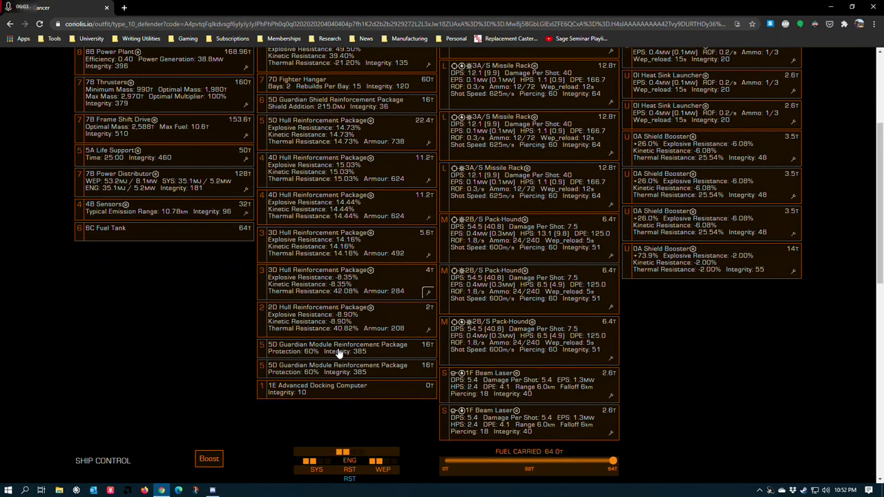
scroll(213, 339, "down", 2)
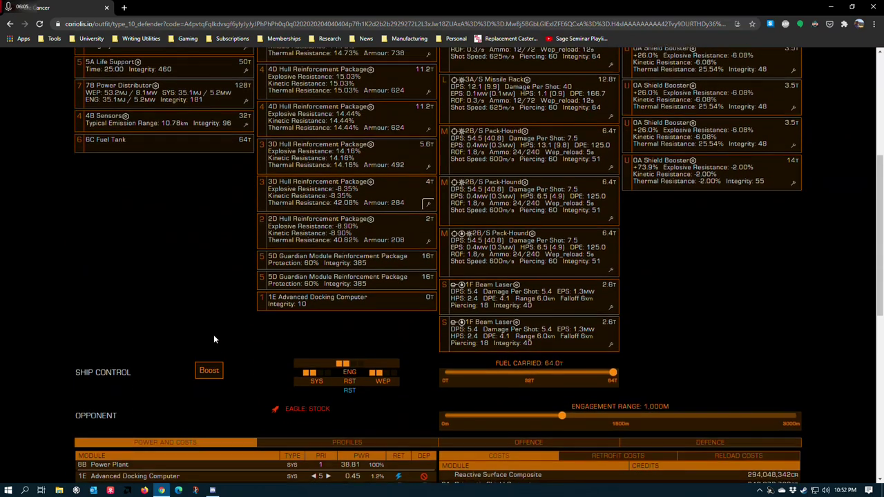
left_click(310, 259)
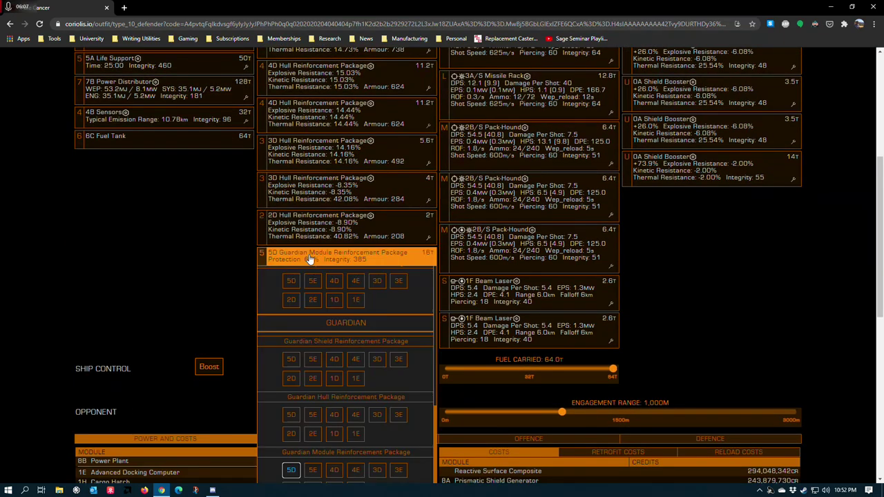
scroll(207, 312, "down", 3)
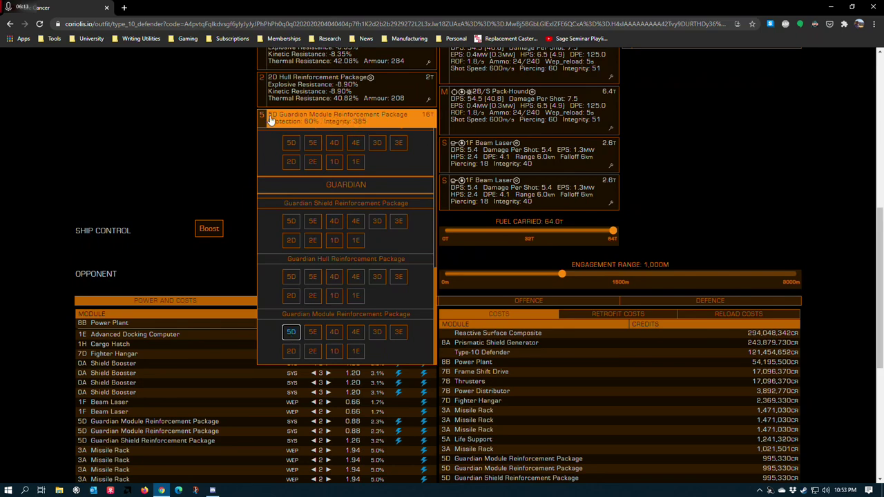
left_click(182, 150)
scroll(207, 207, "up", 1)
scroll(212, 260, "up", 1)
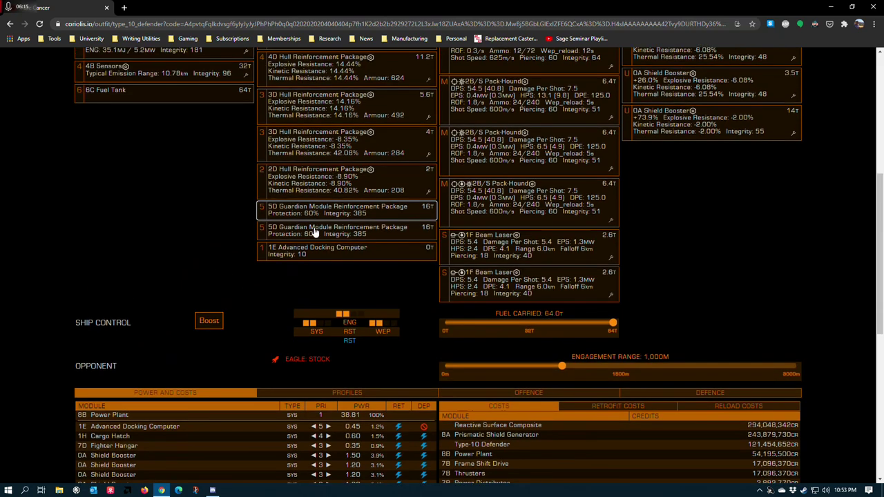
Look through the modules available for the 1E Advanced Docking Computer's slot, keeping the fitted one.
scroll(206, 302, "down", 2)
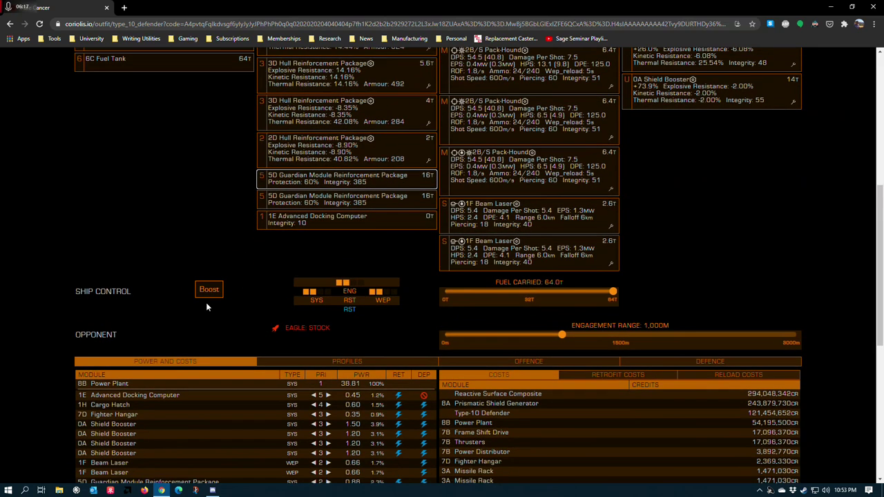
scroll(196, 342, "up", 1)
scroll(195, 342, "up", 2)
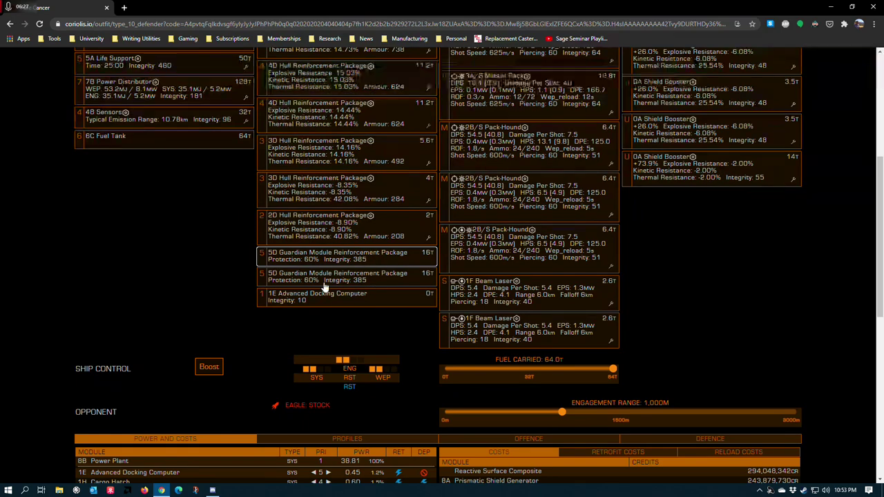
scroll(324, 285, "up", 2)
scroll(309, 346, "down", 1)
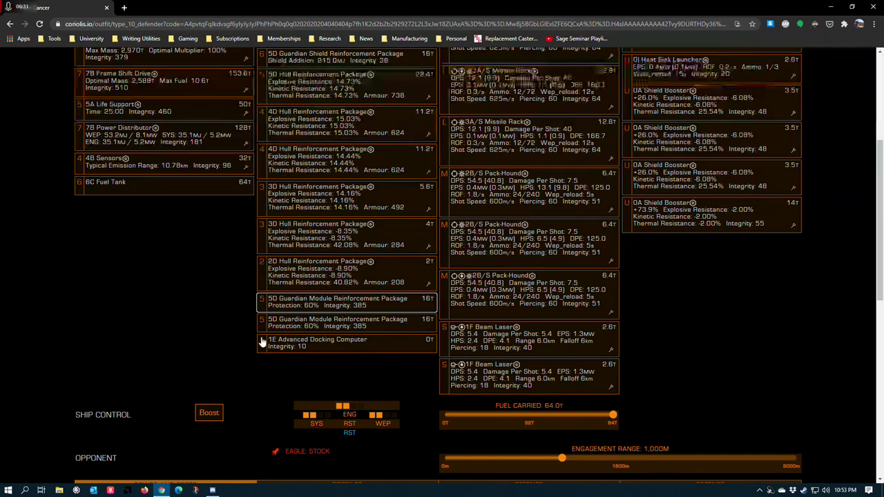
scroll(192, 352, "up", 1)
scroll(192, 342, "down", 2)
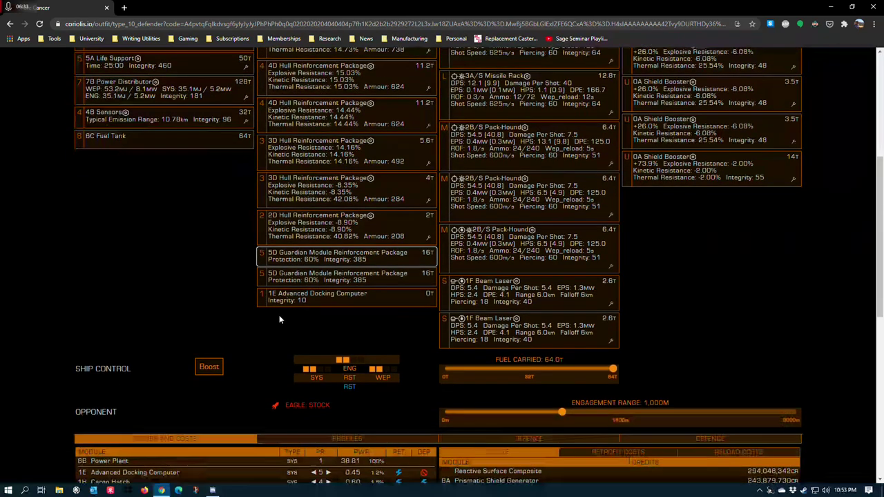
left_click(272, 298)
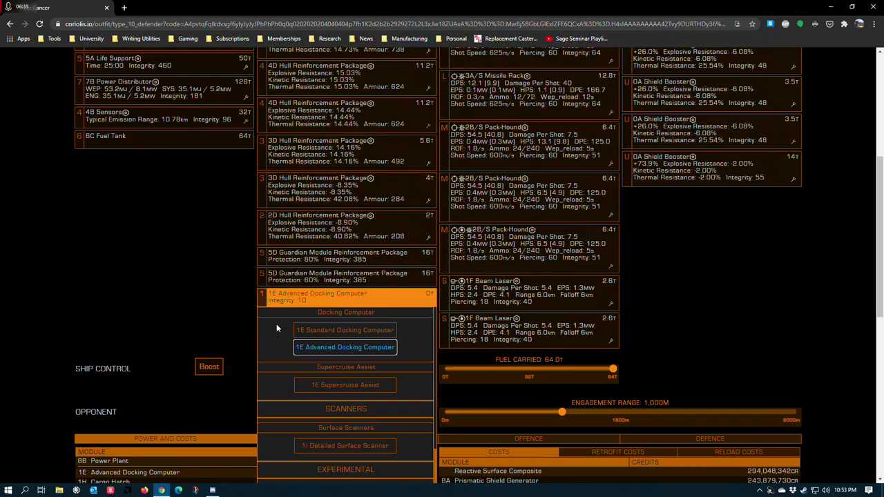
left_click(276, 328)
Examine the armour's hit points per damage type in the ship's summary statistics.
scroll(198, 403, "up", 8)
scroll(207, 277, "down", 8)
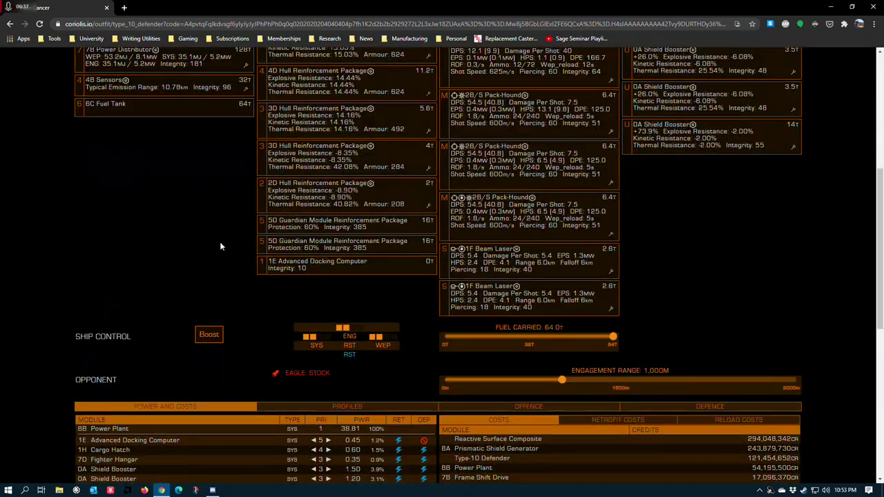
scroll(219, 247, "up", 6)
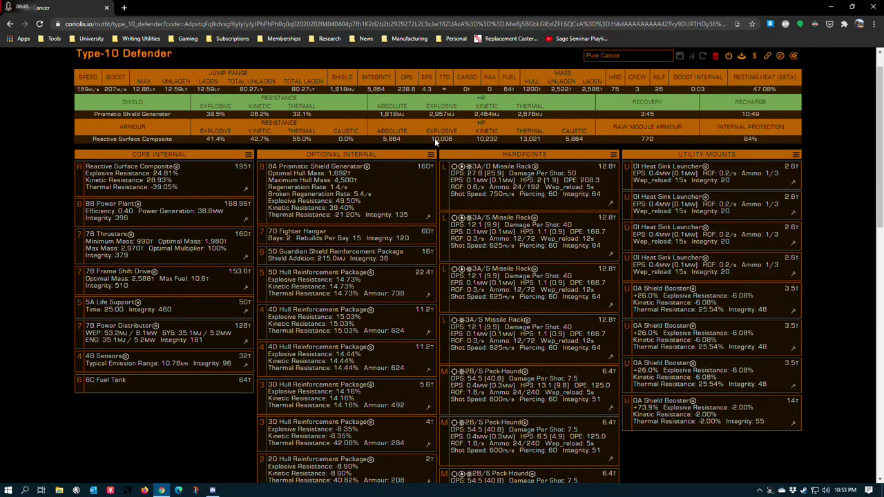
Look over the module layout and examine the Missile Racks, Pack-Hounds and Beam Lasers fitted to the hardpoints.
scroll(286, 319, "down", 3)
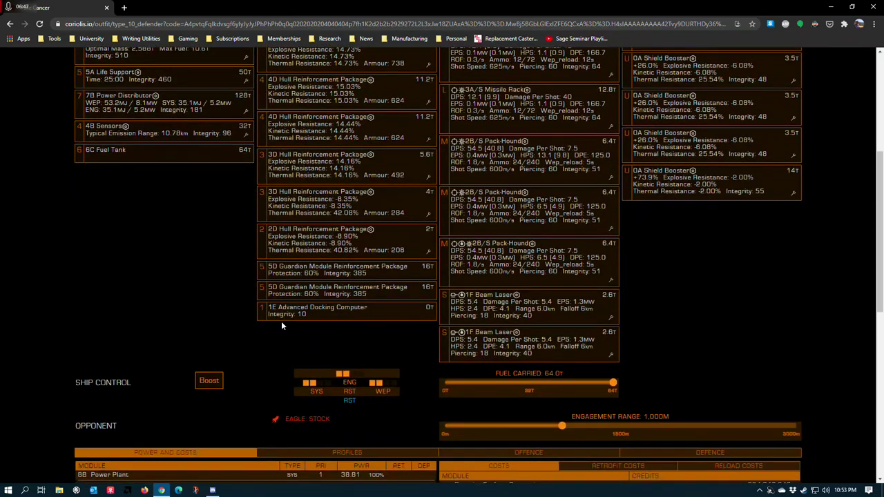
scroll(269, 332, "up", 1)
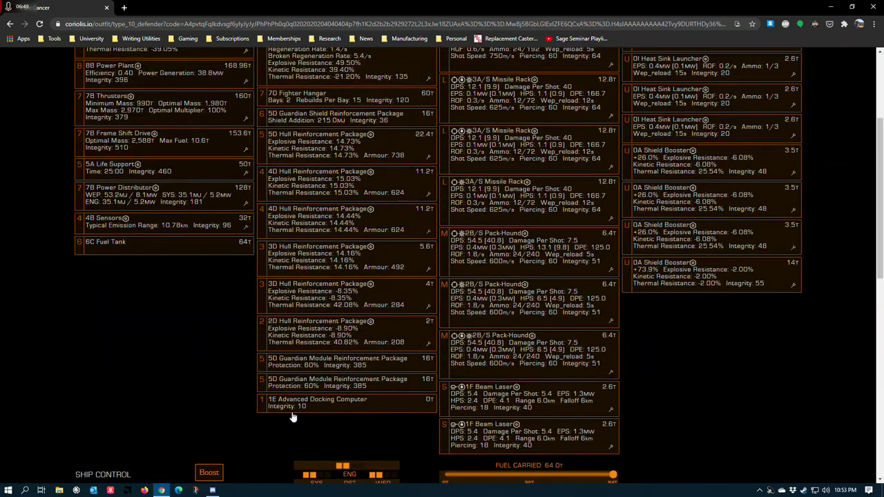
scroll(227, 414, "up", 1)
scroll(206, 423, "up", 2)
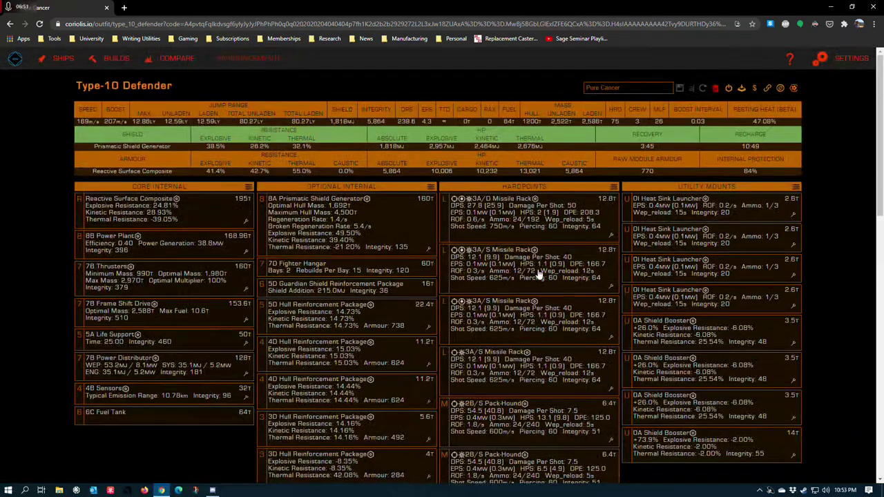
scroll(433, 172, "down", 1)
scroll(503, 173, "up", 1)
scroll(508, 254, "down", 3)
scroll(495, 320, "up", 3)
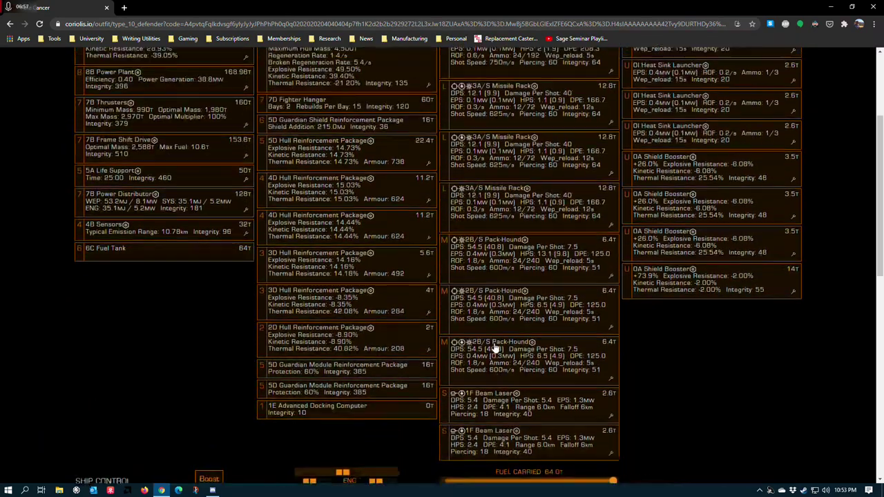
scroll(508, 244, "down", 2)
scroll(507, 245, "down", 2)
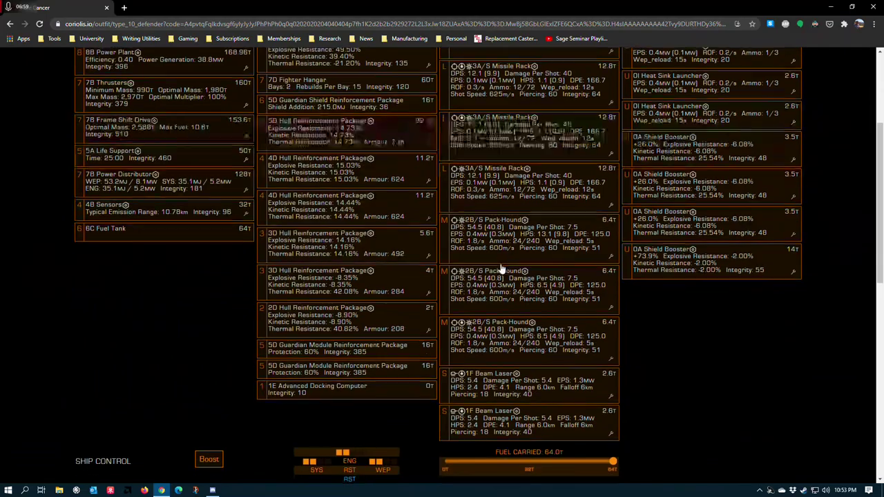
scroll(493, 376, "up", 1)
scroll(494, 376, "up", 3)
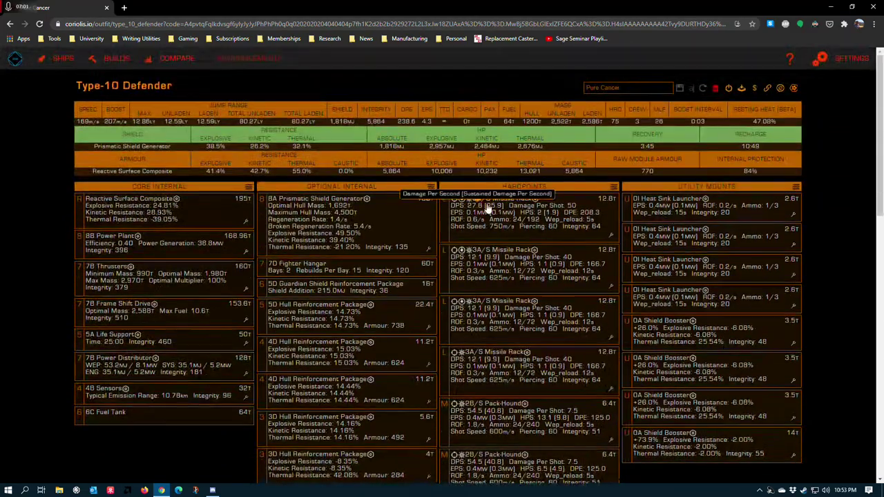
scroll(483, 277, "down", 5)
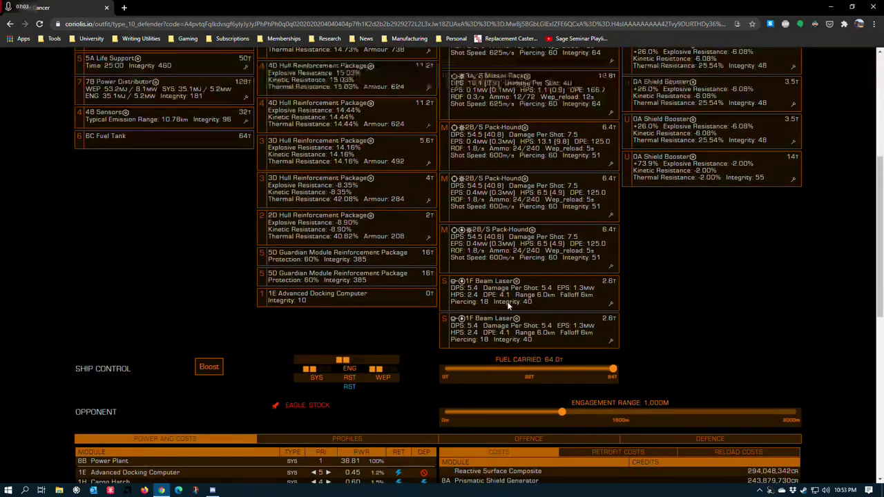
scroll(456, 253, "up", 5)
scroll(470, 255, "down", 3)
scroll(470, 255, "down", 1)
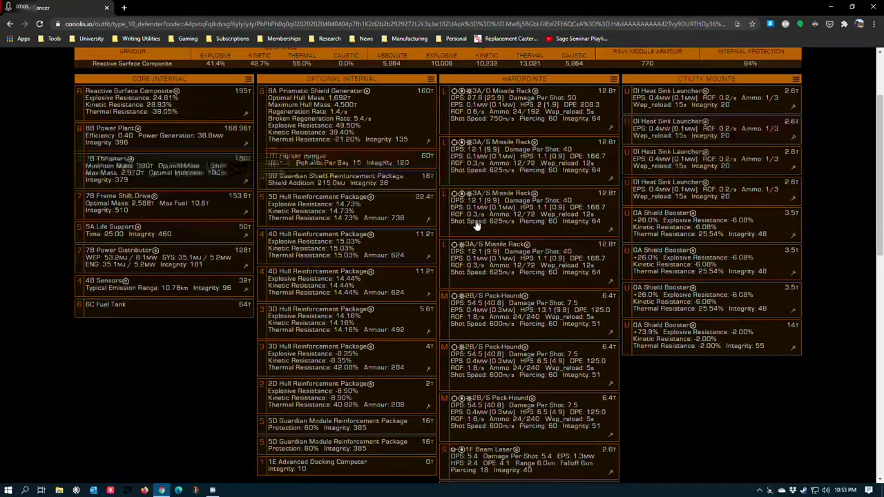
scroll(474, 223, "up", 1)
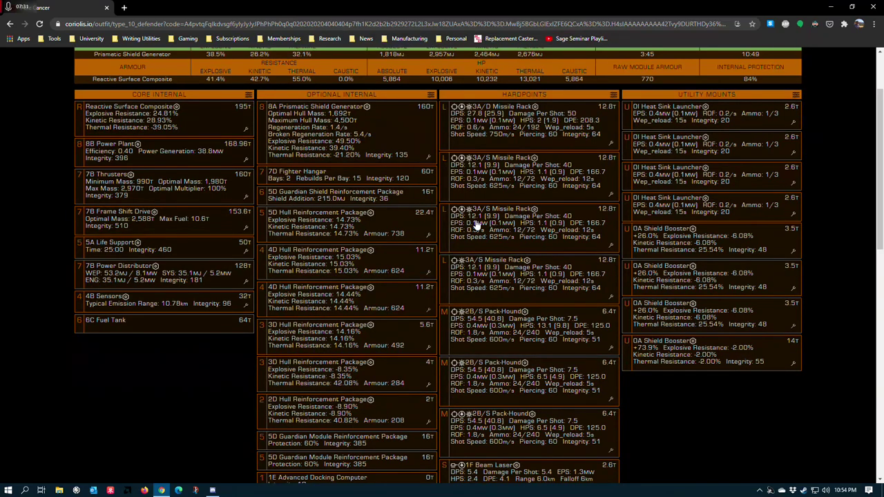
scroll(475, 224, "up", 2)
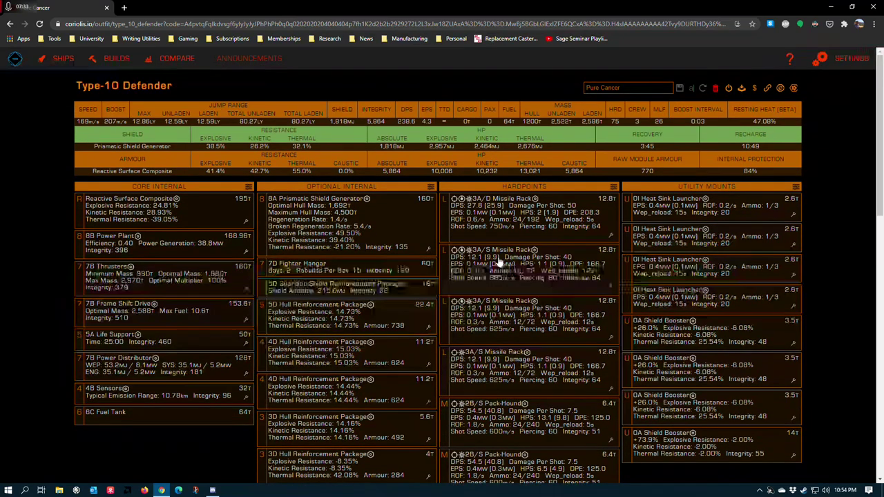
Highlight the build name "Pure Cancer" briefly, and look over the large Missile Racks and medium Pack-Hounds again.
left_click_drag(620, 88, 573, 86)
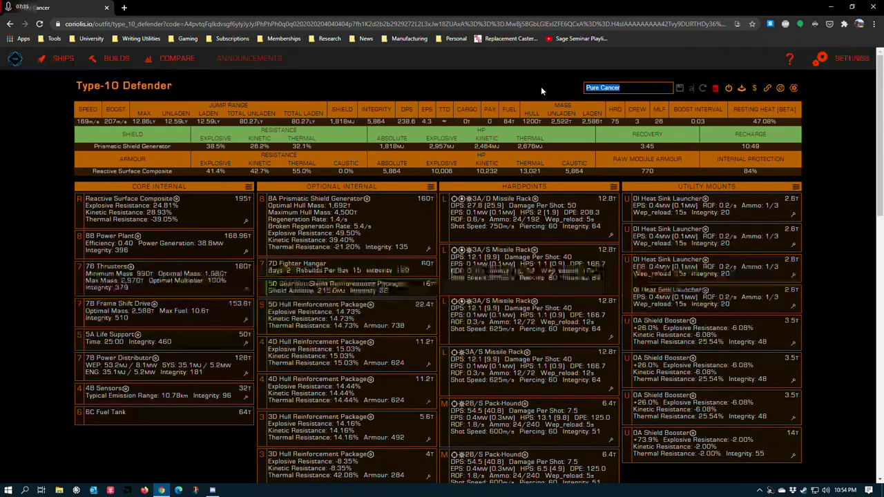
left_click(485, 90)
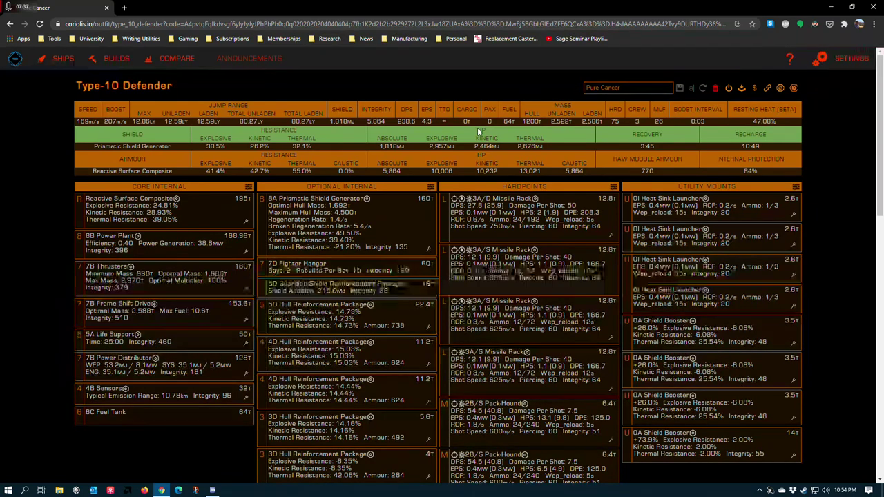
scroll(483, 231, "down", 1)
scroll(483, 232, "down", 1)
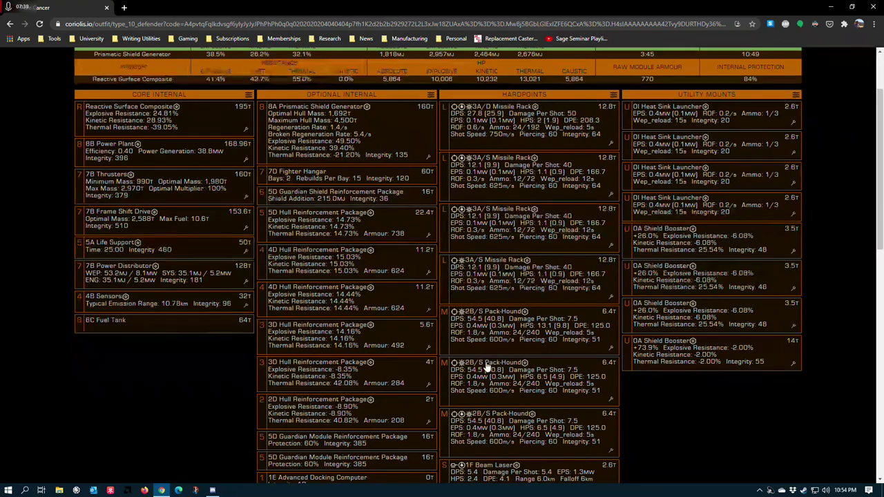
scroll(566, 366, "up", 1)
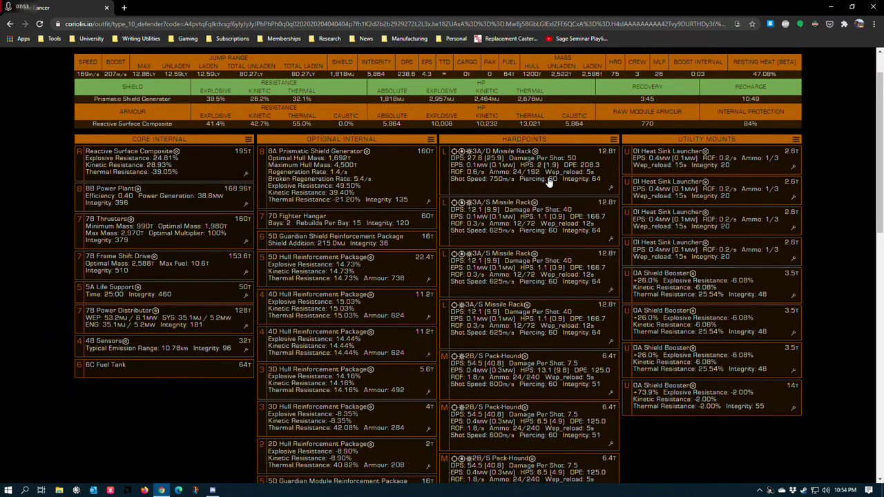
scroll(697, 436, "down", 1)
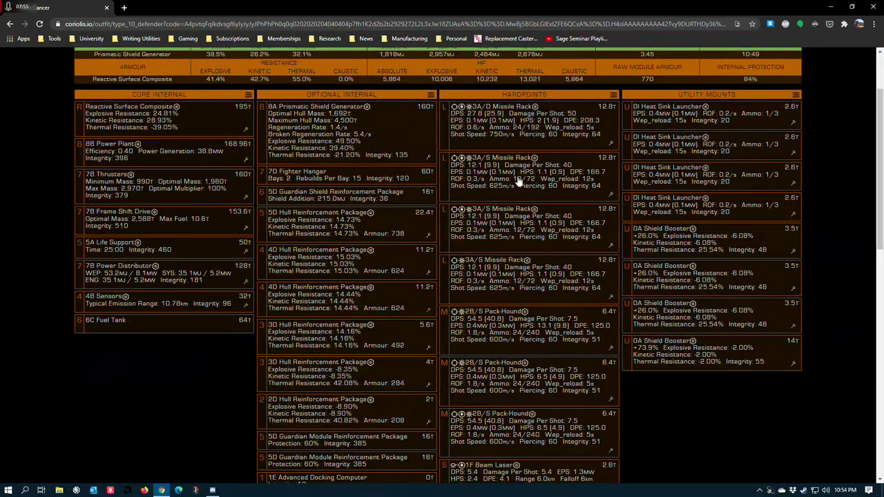
Review the engineering blueprint and experimental effect on the first large hardpoint's 3A/D Missile Rack.
left_click(611, 147)
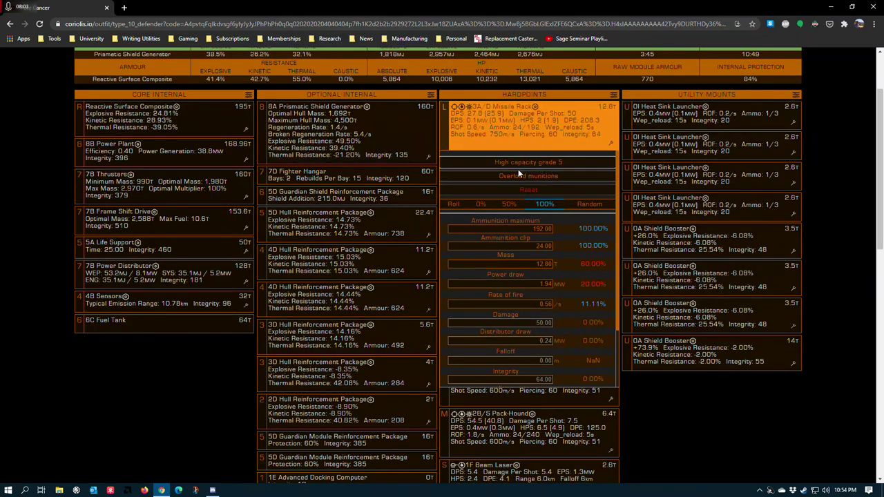
scroll(211, 150, "up", 1)
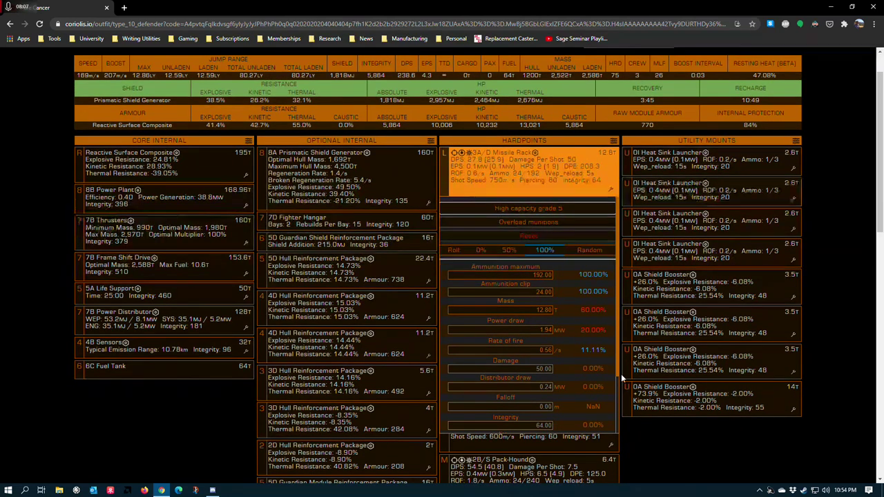
left_click(674, 449)
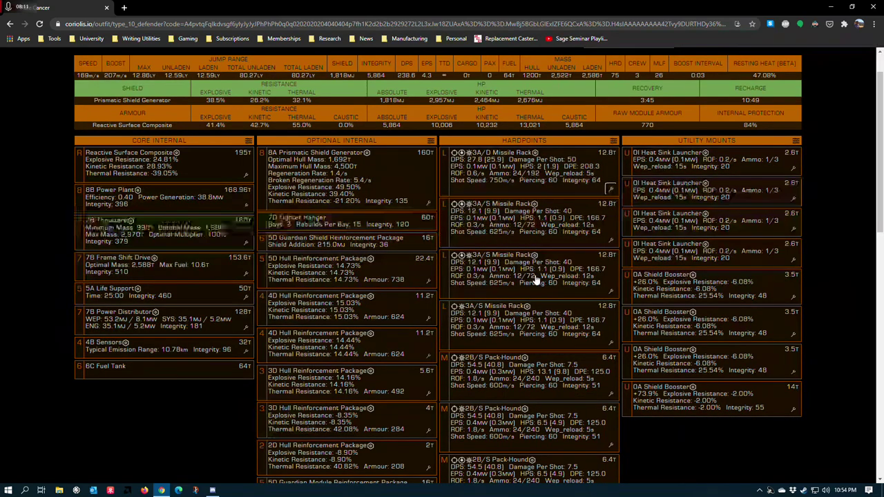
Review the engineering blueprint and experimental effect on the fourth large hardpoint's 3A/S Missile Rack.
scroll(582, 253, "down", 2)
left_click(610, 253)
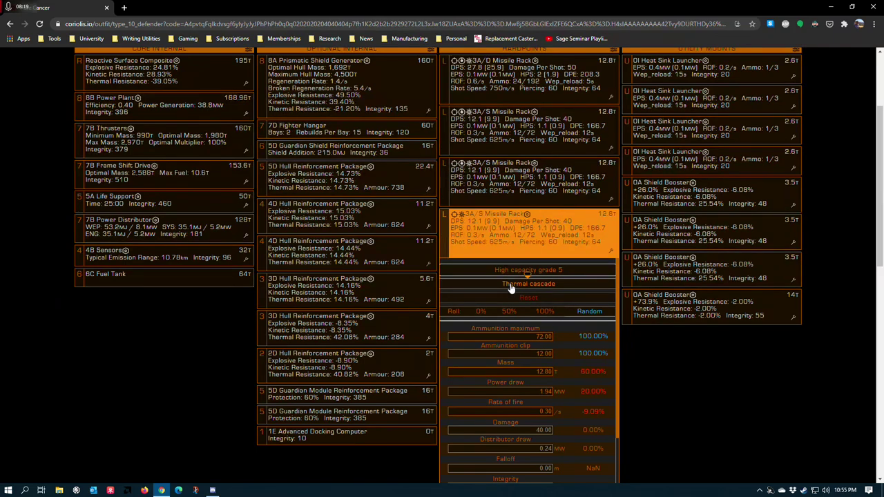
left_click(675, 383)
scroll(661, 361, "up", 2)
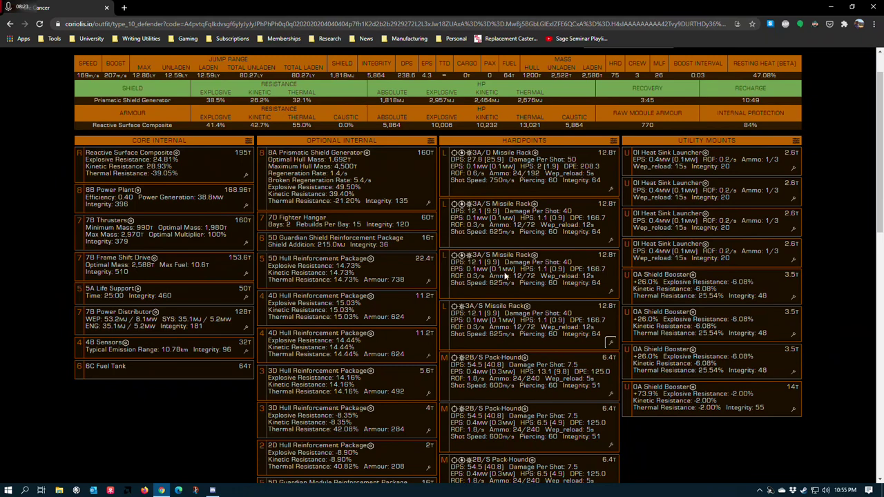
Recheck the fourth large Missile Rack's engineering and review the modifications on the second large 3A/S Missile Rack.
left_click(610, 343)
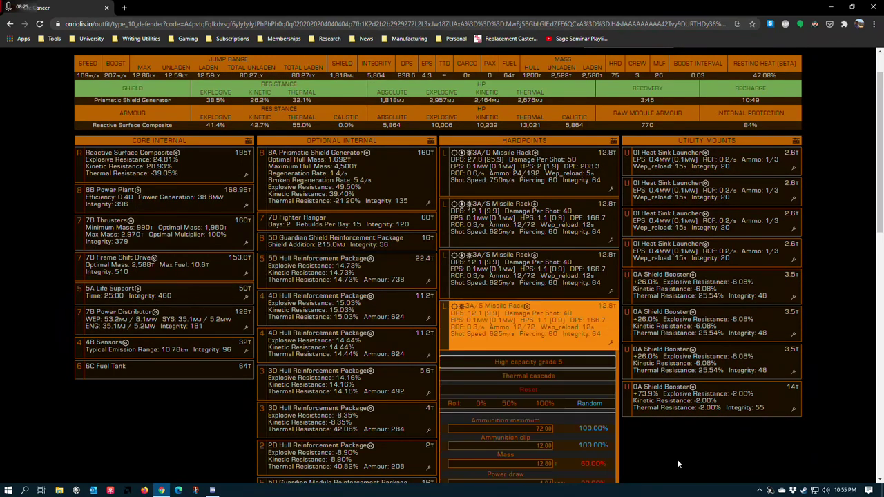
left_click(602, 281)
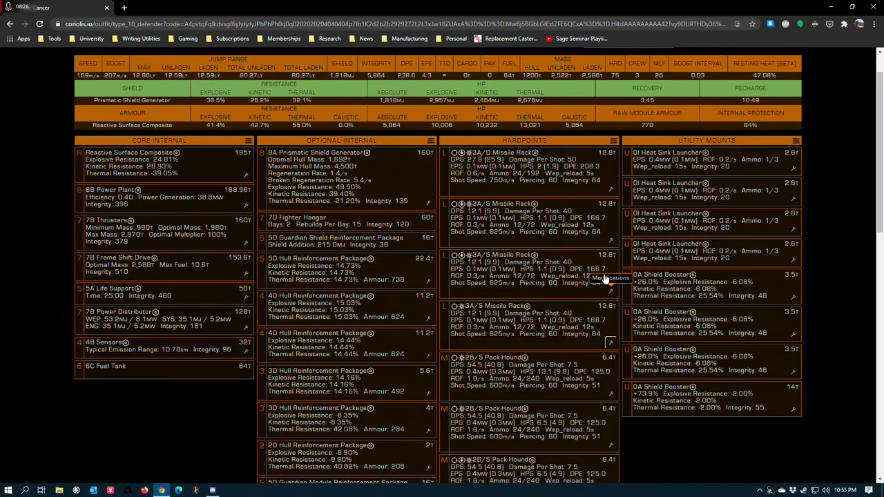
left_click(610, 241)
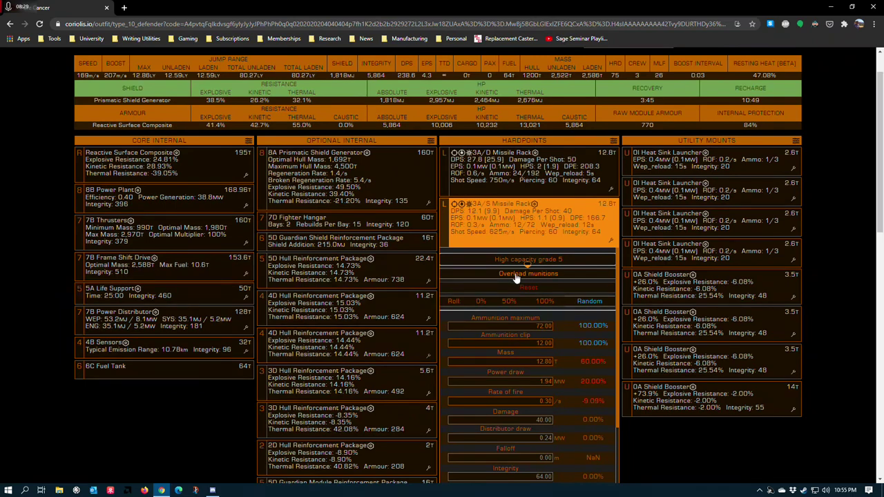
left_click(666, 459)
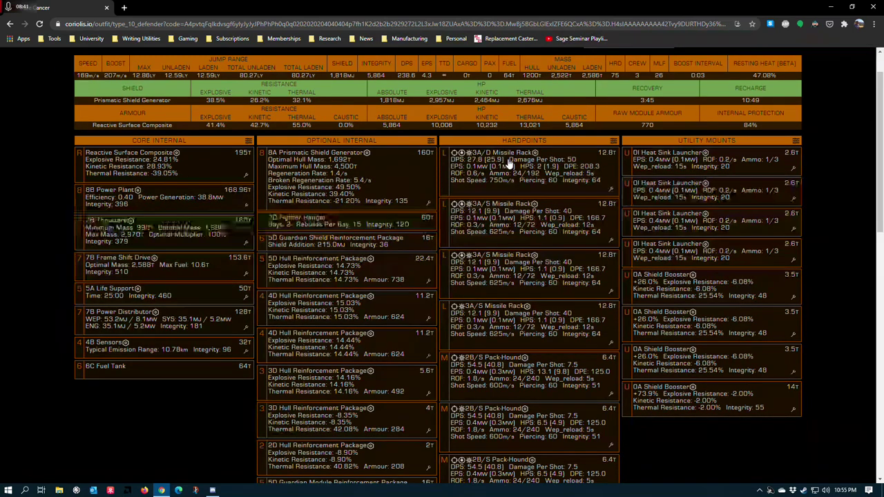
Replace the 3A/D Missile Rack in the first large hardpoint with a 3A/S Missile Rack.
left_click(486, 170)
scroll(611, 284, "up", 10)
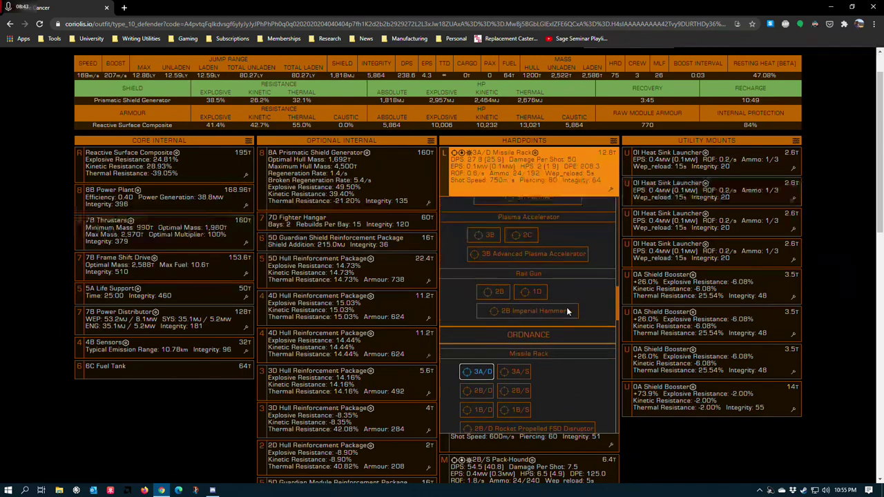
scroll(609, 208, "down", 1)
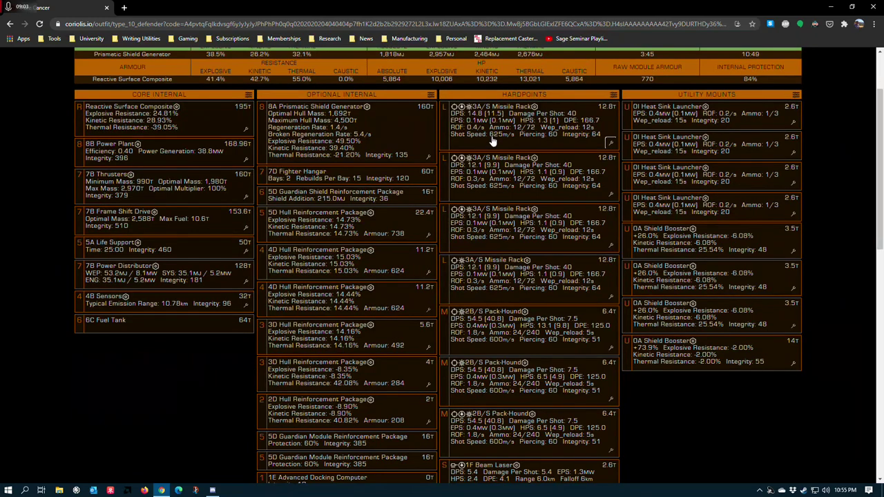
Compare the damage, rate of fire and ammunition of the medium 2B/S Pack-Hounds with the large 3A/S Missile Racks.
scroll(502, 289, "down", 1)
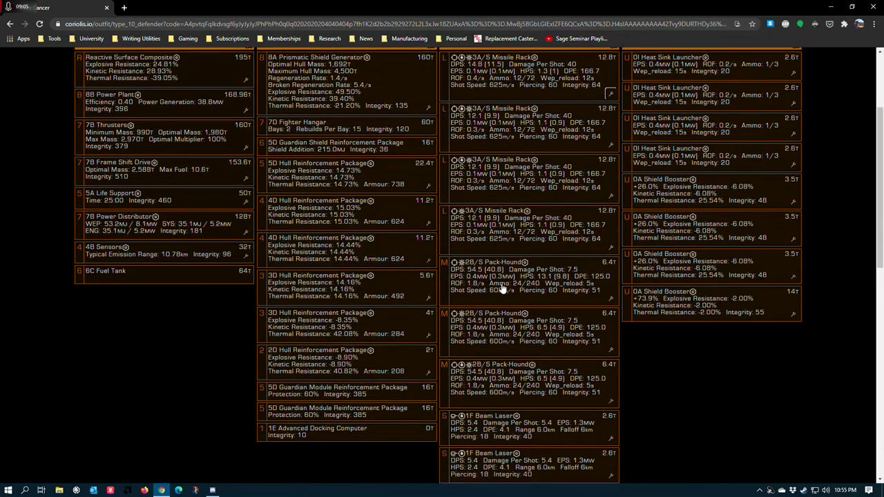
scroll(502, 288, "down", 2)
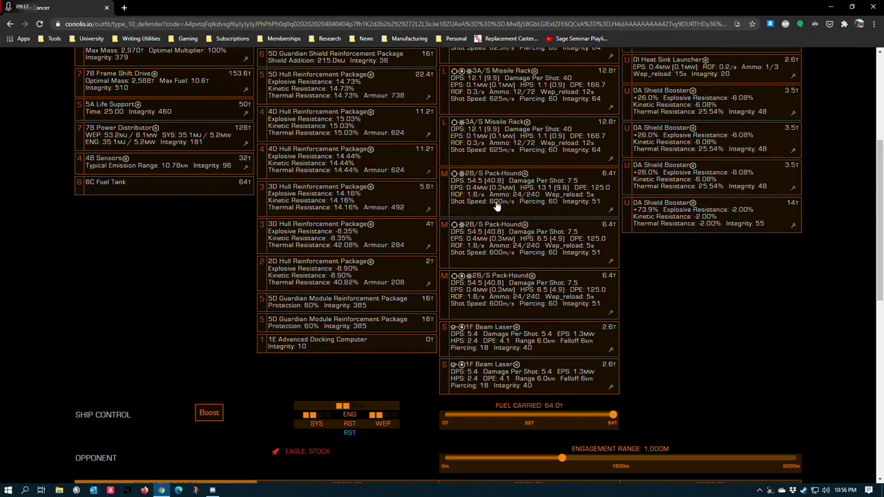
scroll(496, 206, "up", 2)
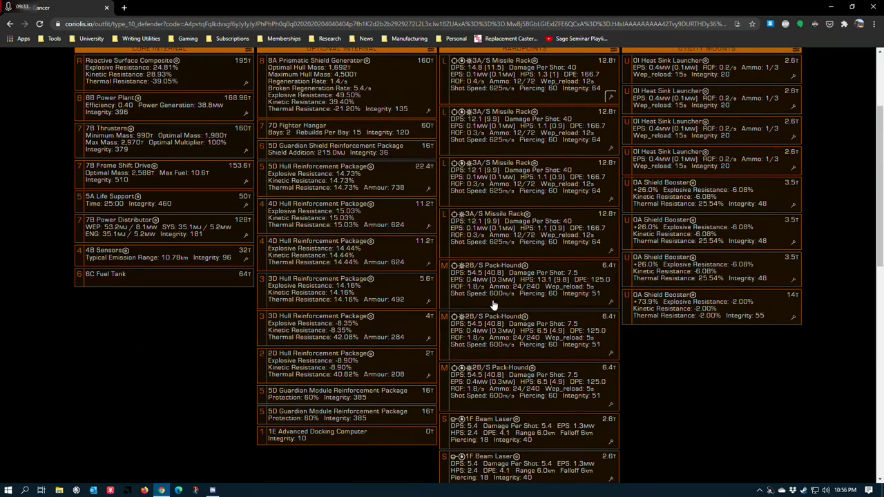
scroll(696, 385, "down", 4)
scroll(657, 312, "up", 3)
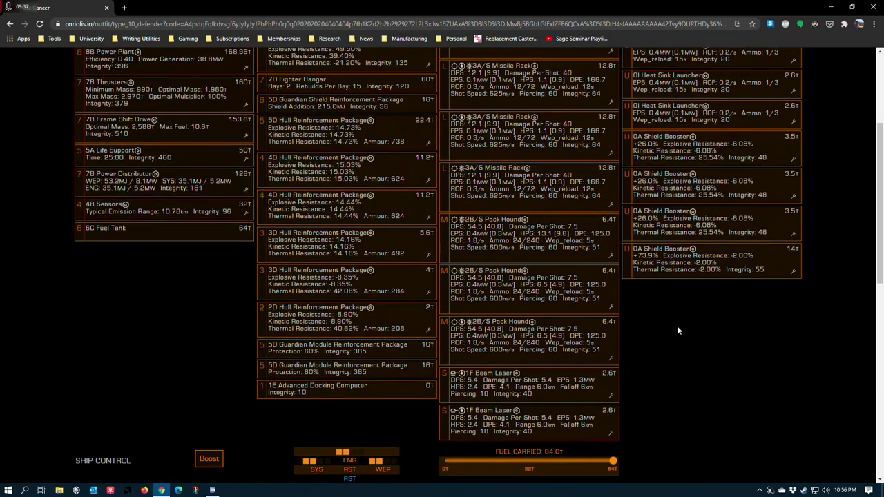
scroll(677, 326, "up", 2)
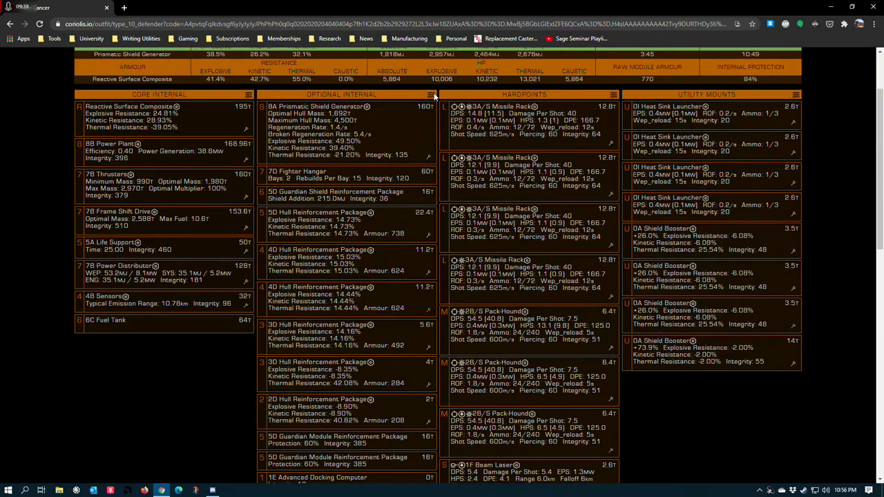
scroll(457, 153, "down", 1)
scroll(457, 153, "up", 1)
scroll(384, 195, "down", 2)
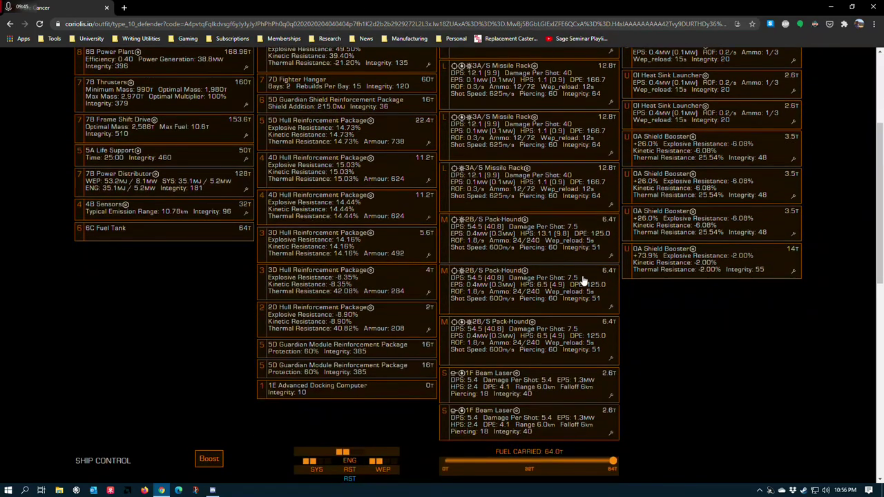
scroll(390, 111, "up", 3)
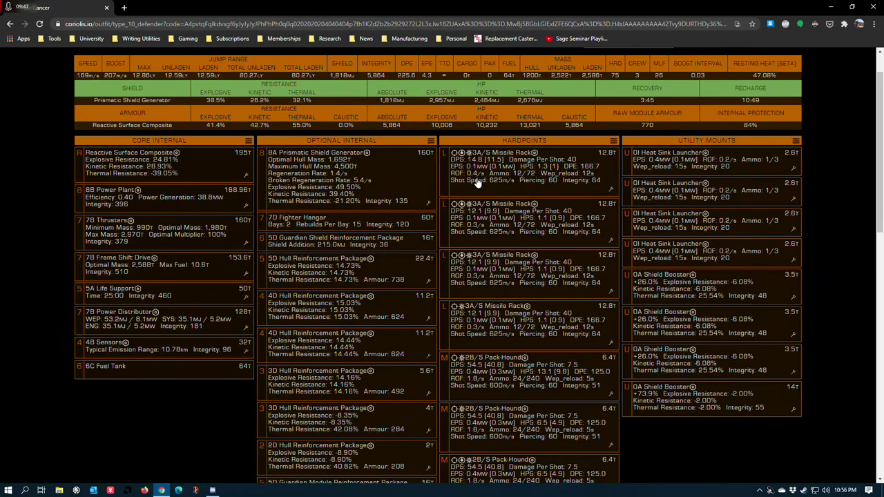
scroll(476, 183, "down", 2)
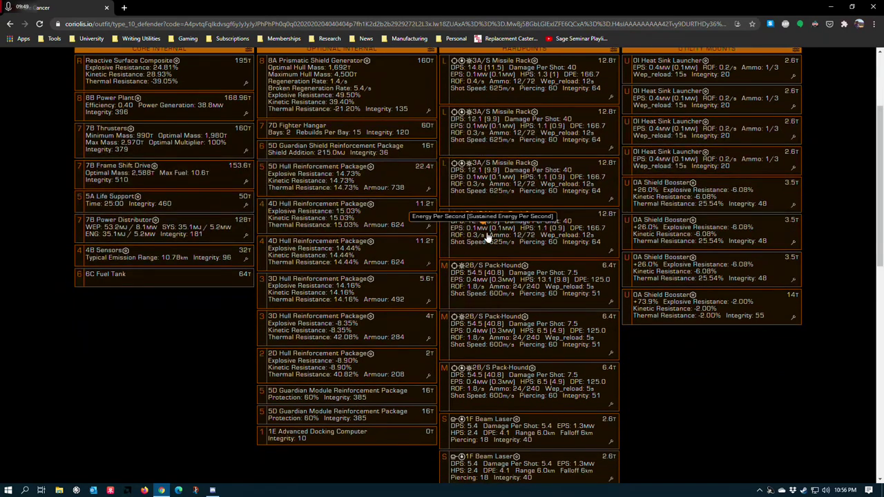
scroll(471, 228, "up", 2)
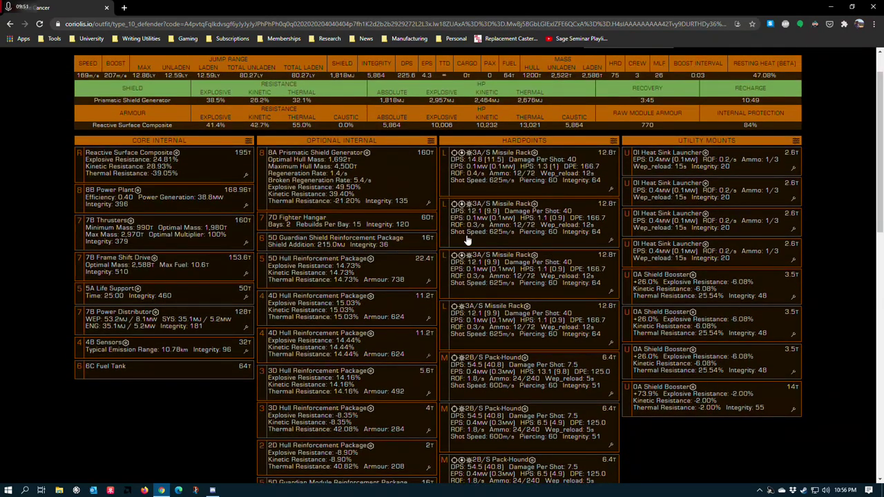
Compare the damage per shot of the large 3A/S Missile Racks with that of the medium 2B/S Pack-Hounds.
scroll(461, 237, "up", 1)
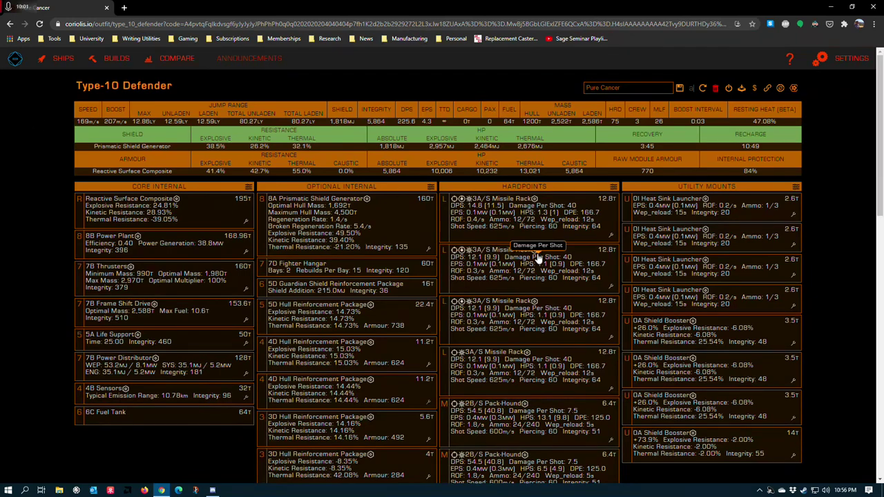
scroll(545, 254, "down", 2)
scroll(539, 273, "down", 2)
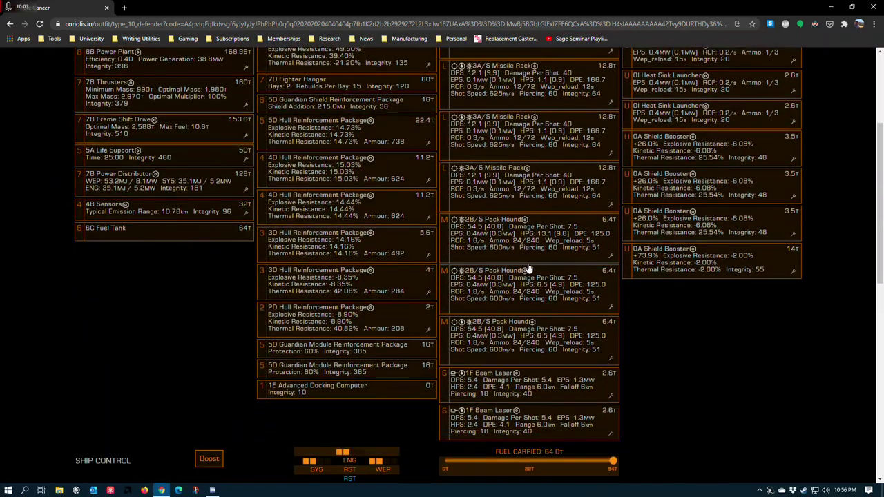
scroll(526, 271, "up", 3)
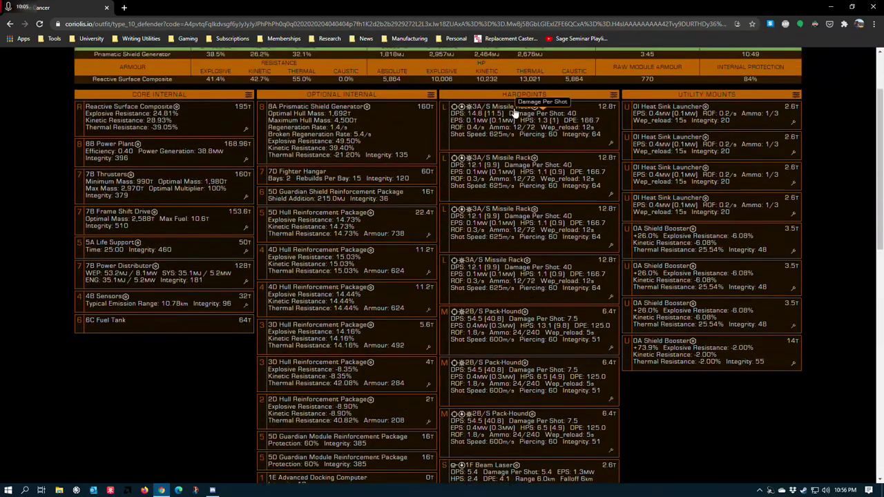
scroll(512, 248, "up", 2)
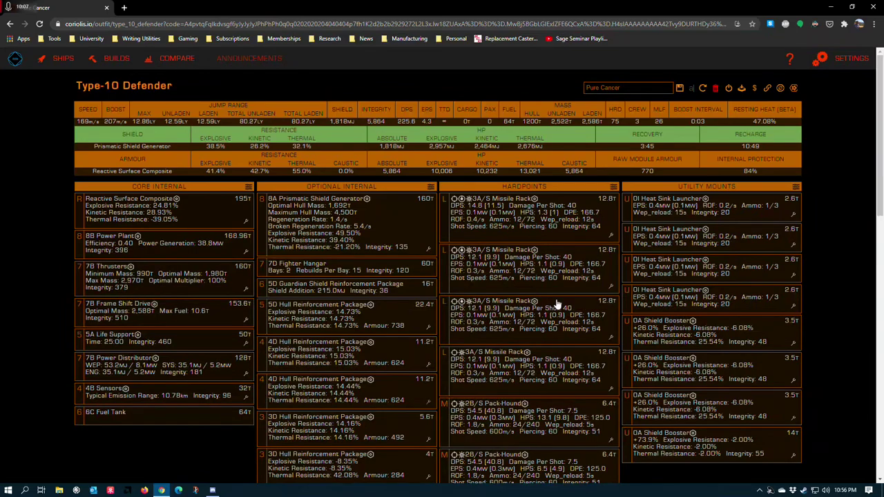
scroll(692, 382, "down", 5)
scroll(690, 382, "up", 4)
scroll(483, 319, "down", 3)
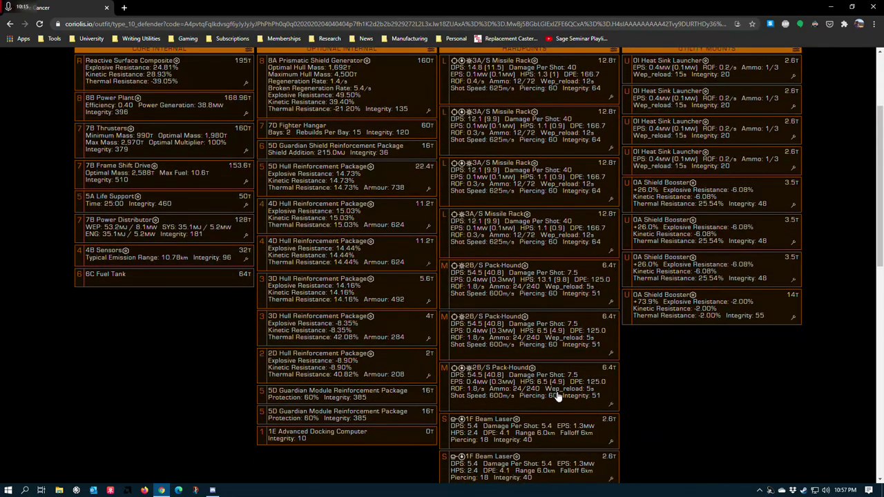
Examine the damage per second and rate of fire of the first large Missile Rack against the other hardpoints.
scroll(642, 391, "up", 2)
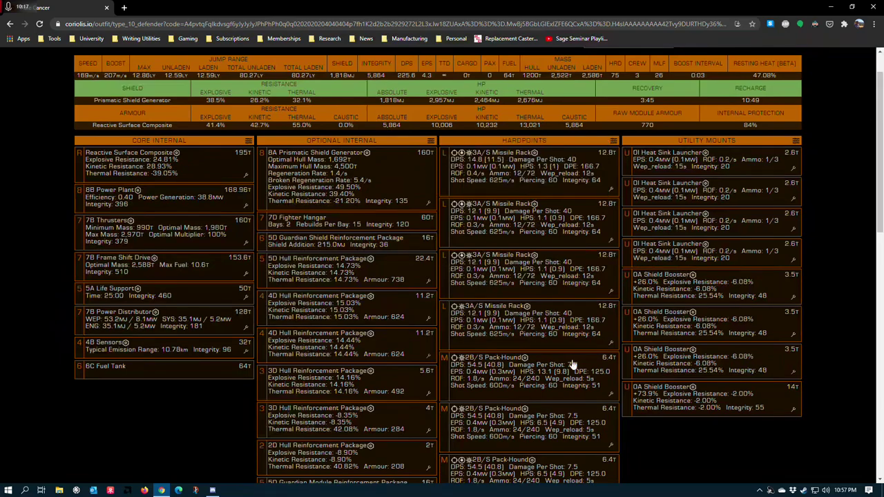
scroll(421, 224, "up", 3)
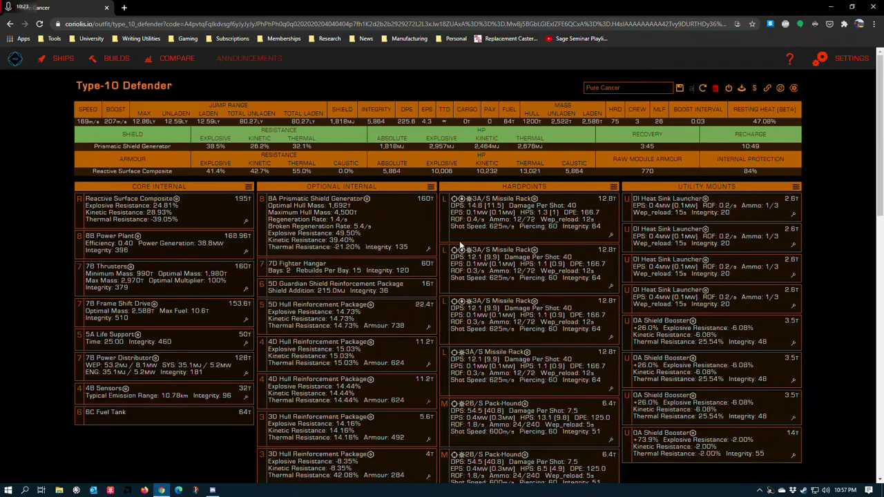
scroll(583, 235, "down", 2)
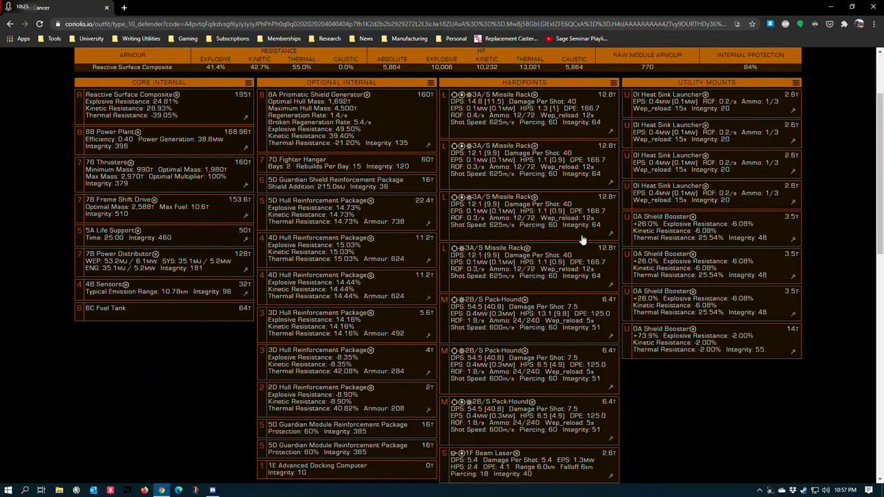
scroll(514, 269, "up", 2)
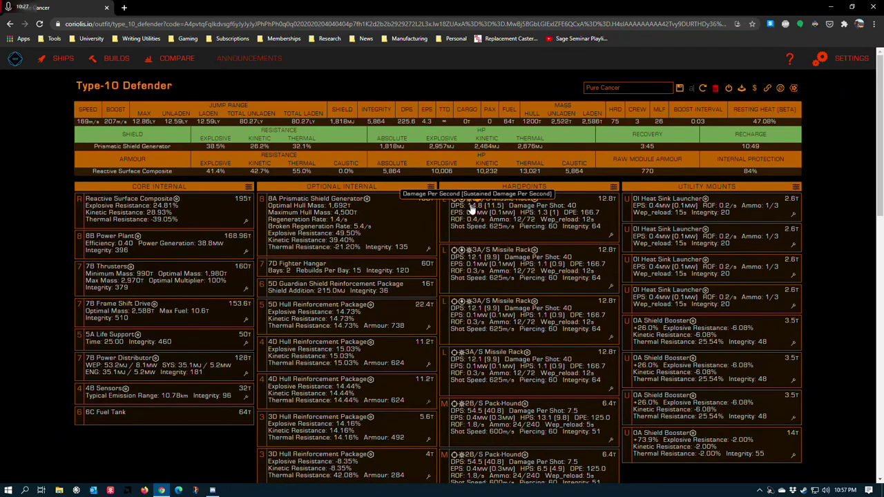
scroll(435, 247, "down", 1)
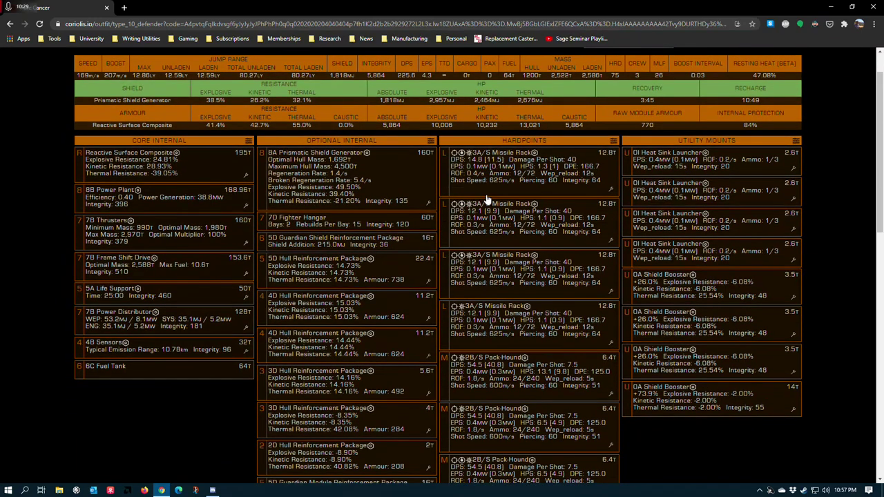
scroll(487, 207, "up", 1)
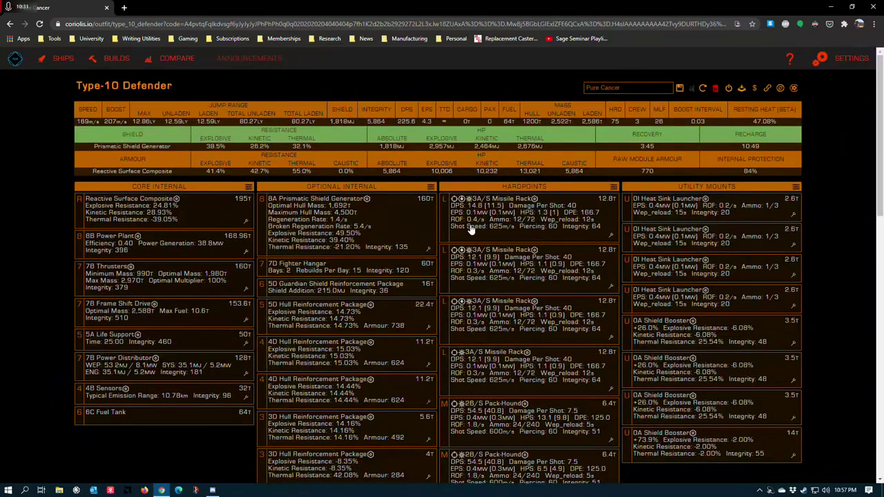
Review the engineering blueprint and experimental effect on the first medium 2B/S Pack-Hound.
scroll(532, 283, "down", 5)
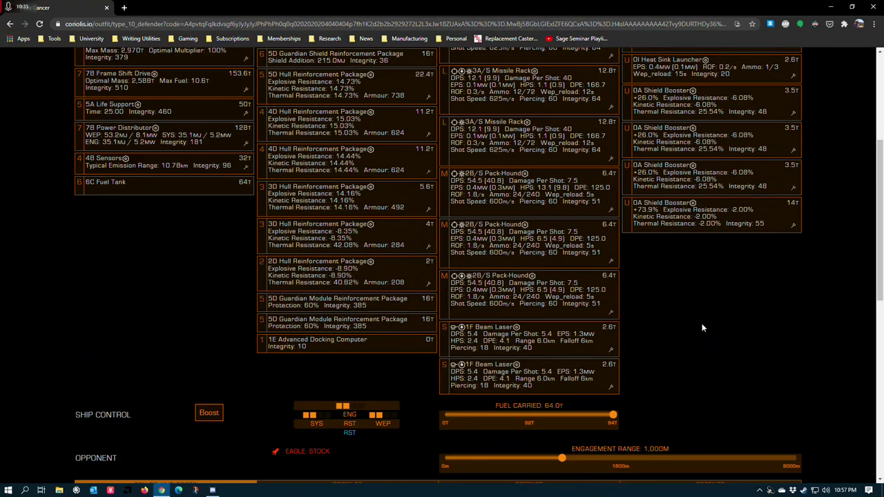
left_click(609, 213)
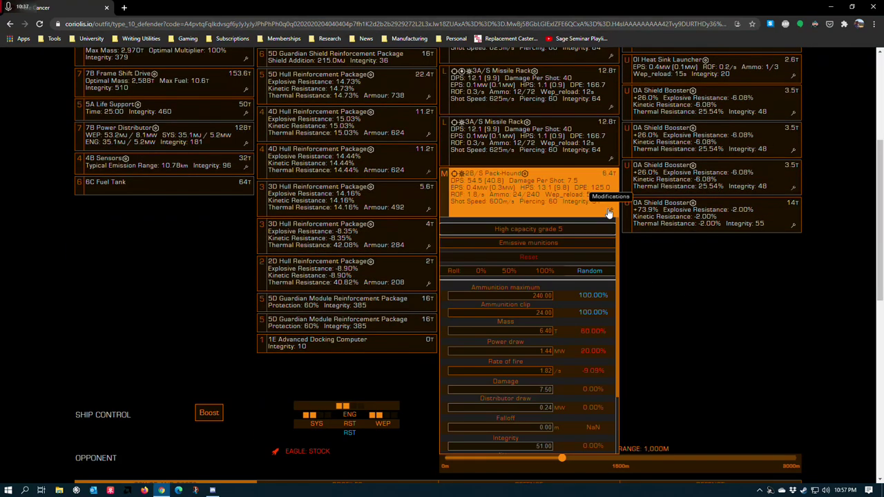
left_click(663, 264)
scroll(660, 295, "up", 5)
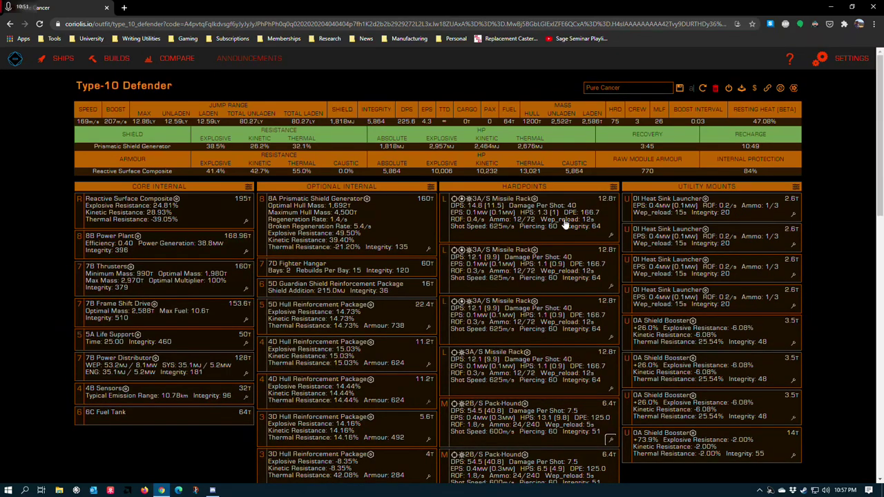
Examine the mount, damage type and weapon stats of the large Missile Racks and medium Pack-Hounds.
scroll(557, 225, "down", 2)
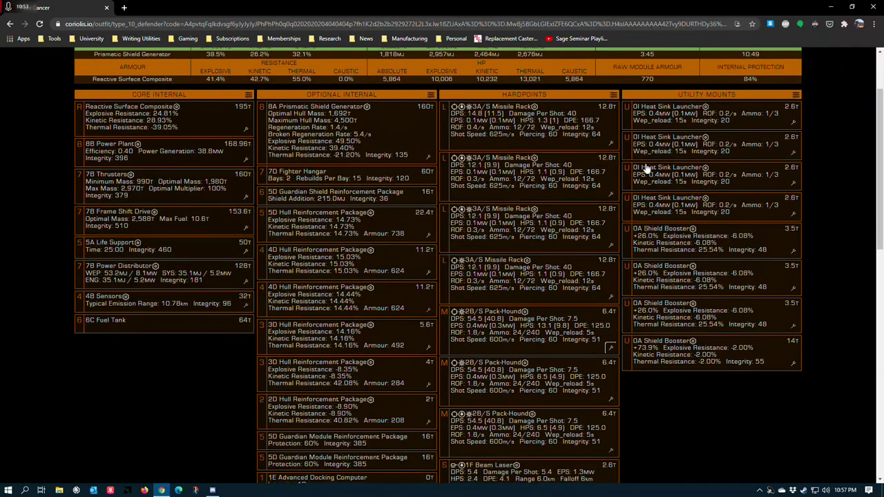
scroll(548, 164, "up", 2)
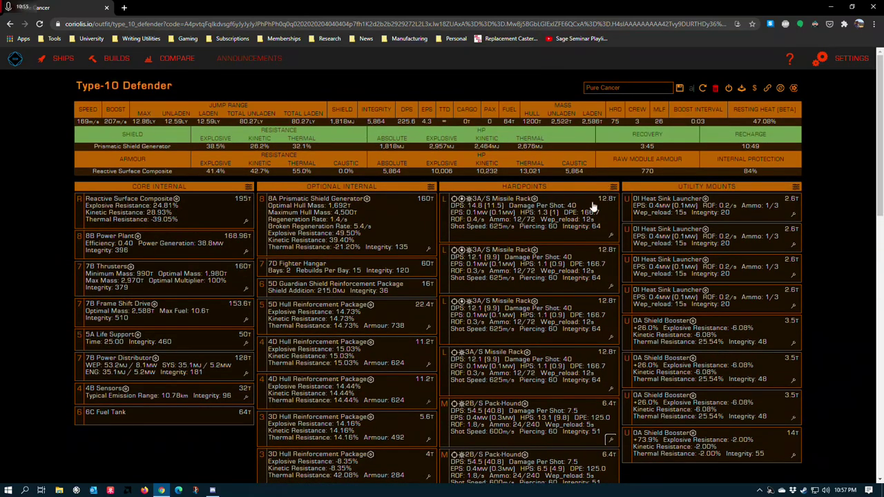
scroll(547, 250, "down", 2)
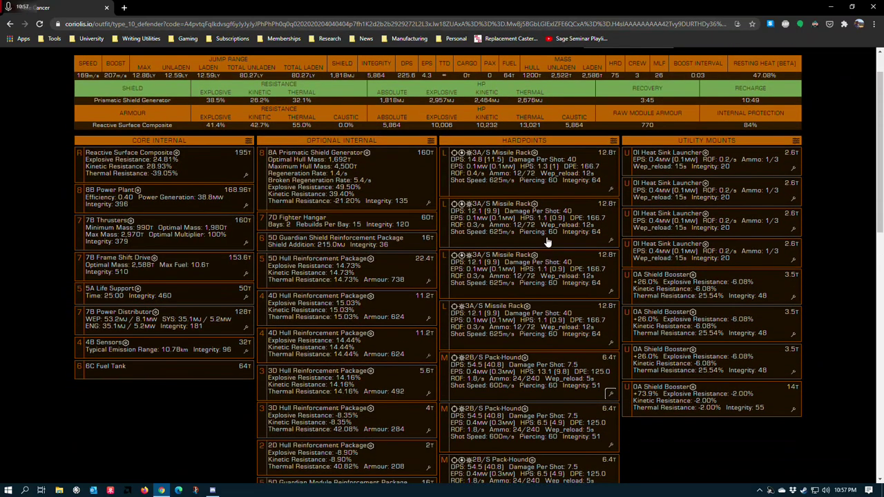
scroll(533, 230, "up", 2)
scroll(514, 238, "down", 2)
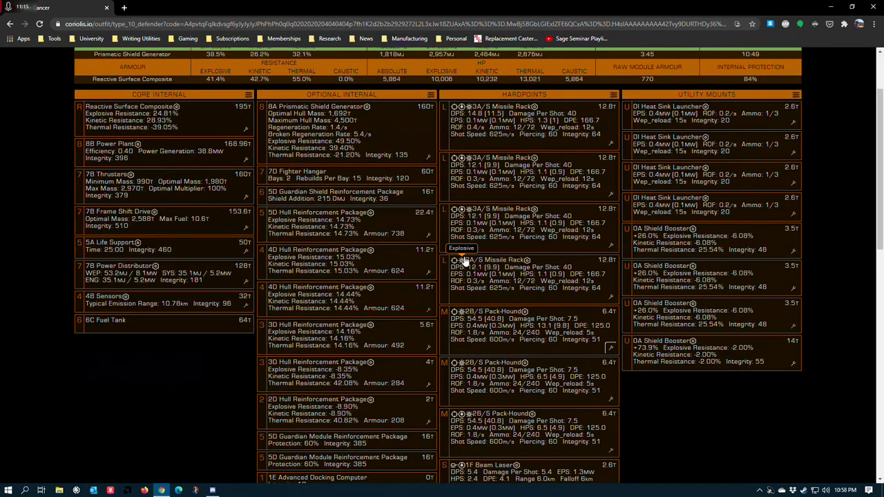
scroll(474, 286, "down", 1)
scroll(501, 316, "up", 2)
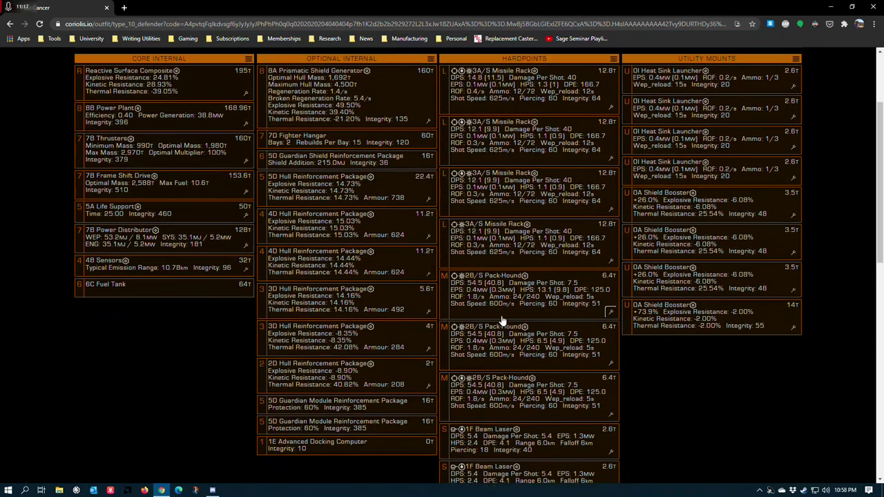
scroll(523, 200, "down", 2)
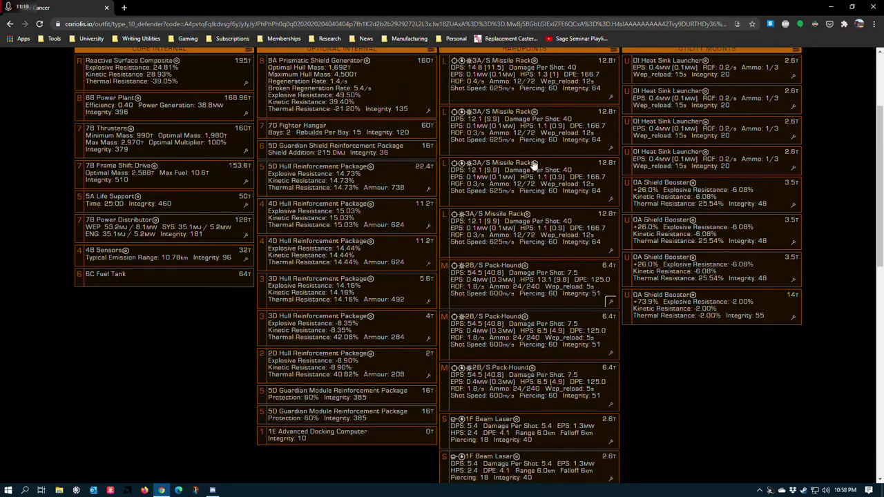
scroll(624, 373, "up", 2)
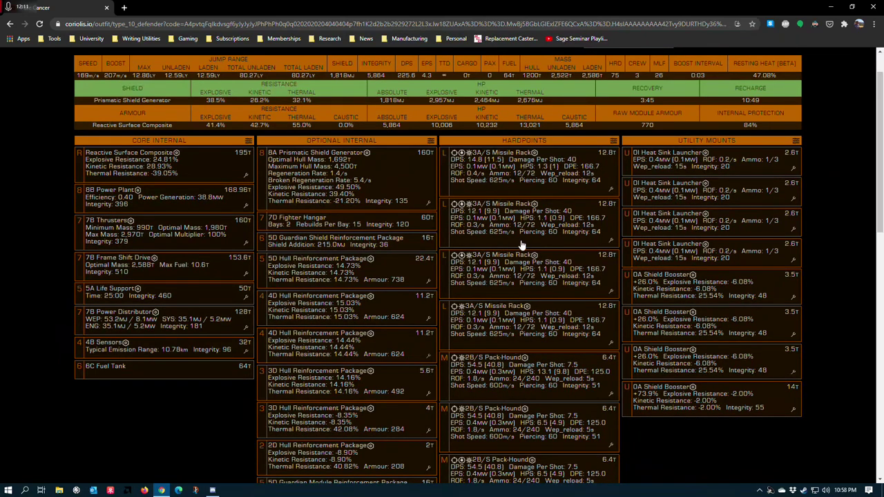
Compare the energy and heat per second of the large Missile Racks and the medium Pack-Hounds.
scroll(573, 415, "down", 2)
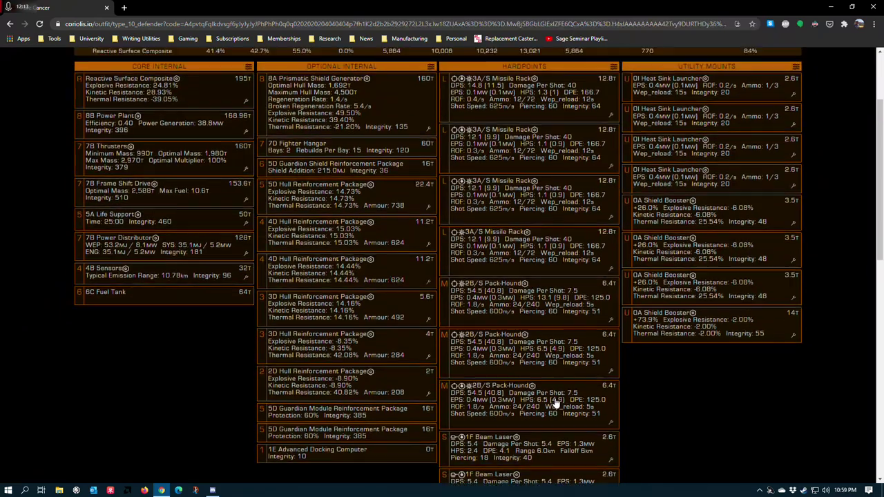
scroll(556, 404, "up", 3)
scroll(554, 241, "down", 3)
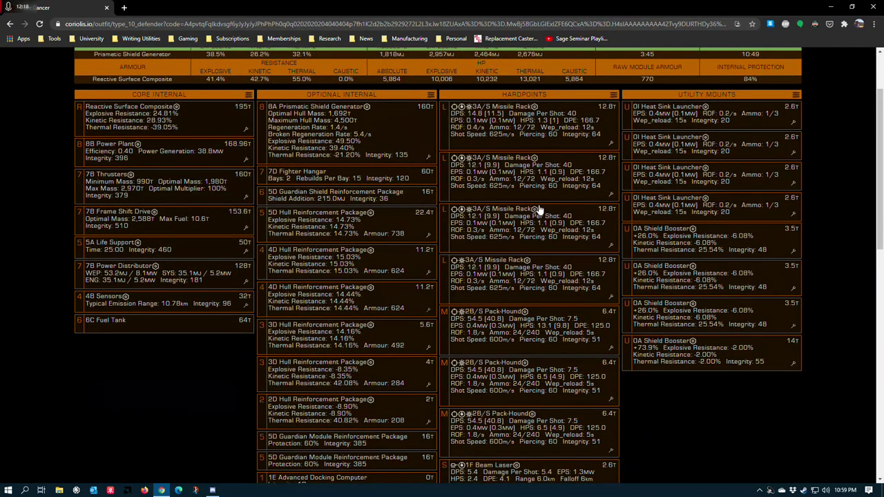
scroll(526, 165, "up", 3)
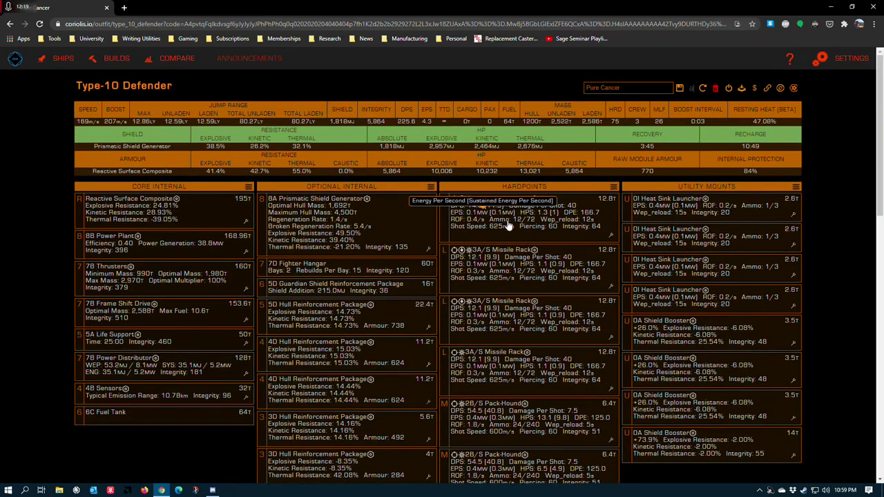
scroll(521, 256, "down", 3)
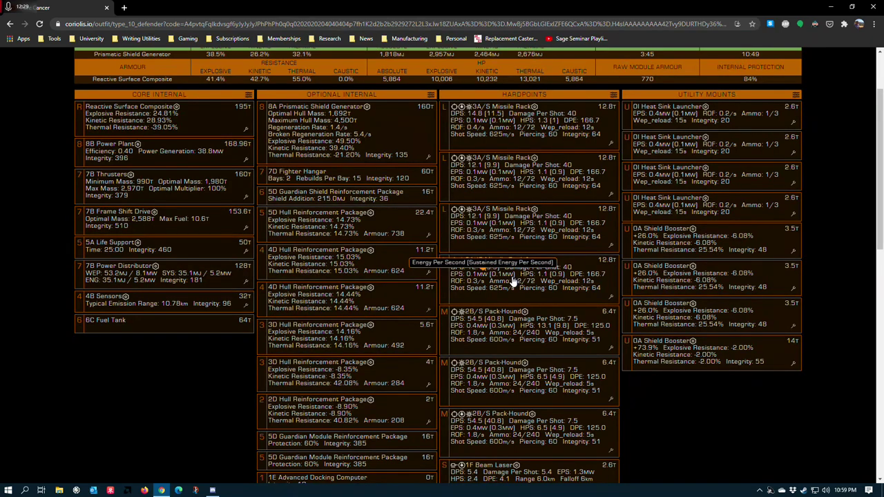
scroll(536, 145, "down", 1)
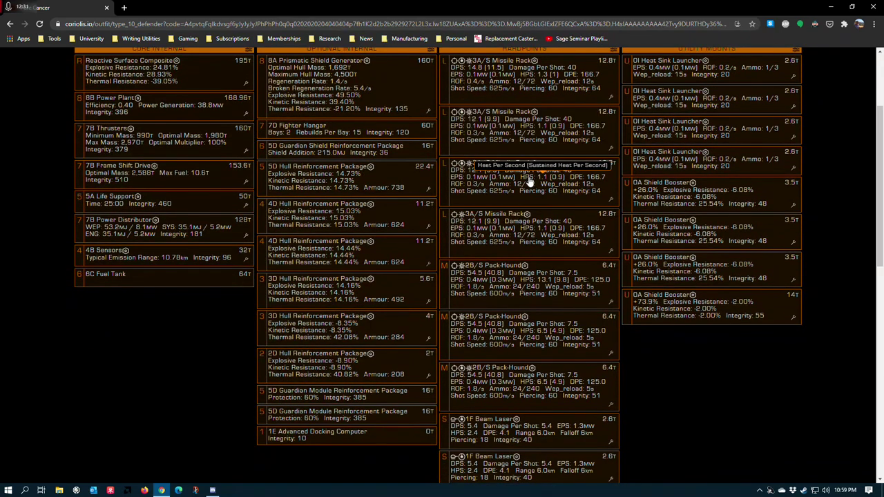
scroll(528, 181, "down", 2)
scroll(527, 259, "up", 3)
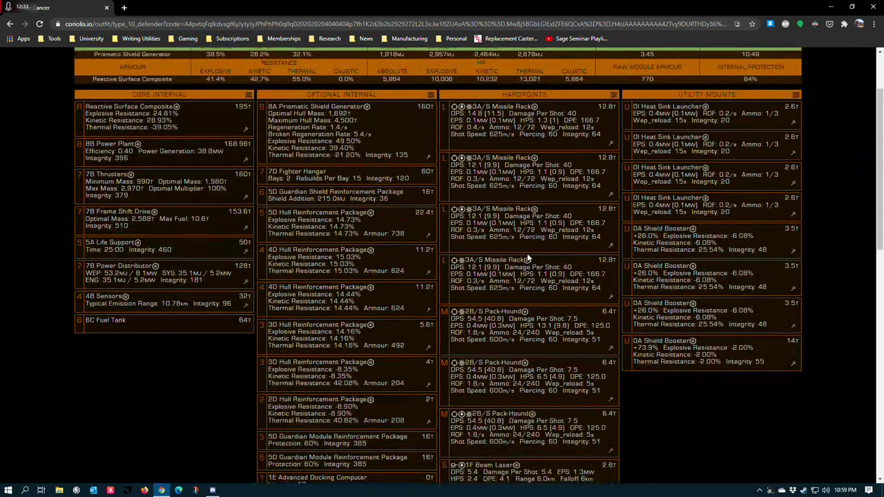
scroll(528, 255, "up", 1)
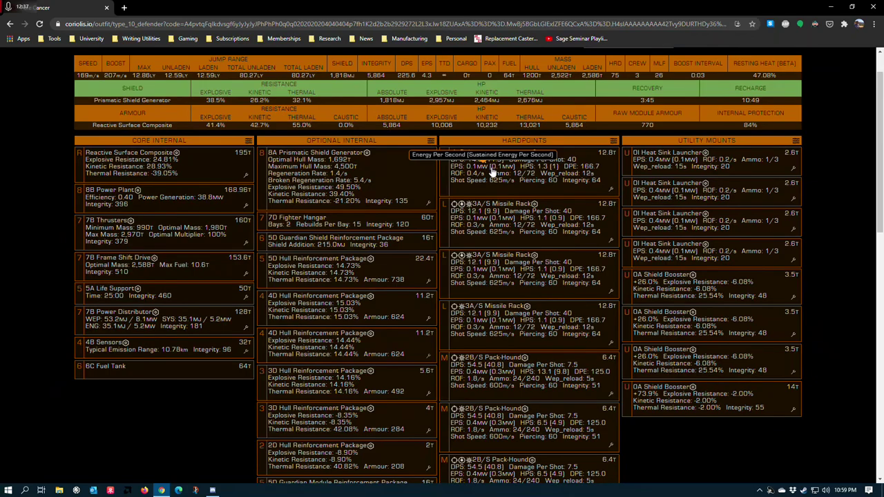
Review the engineering blueprint and experimental effect on the first small 1F Beam Laser.
scroll(662, 386, "down", 3)
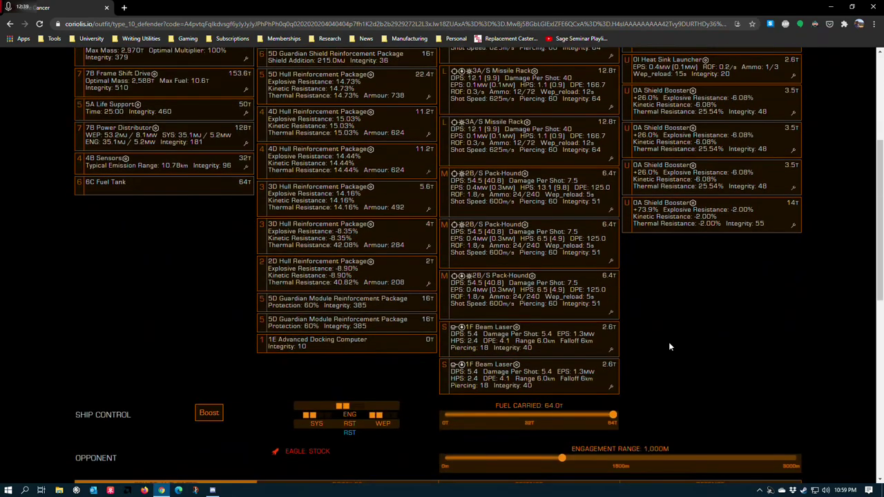
scroll(668, 346, "up", 1)
scroll(566, 311, "up", 1)
scroll(496, 280, "down", 2)
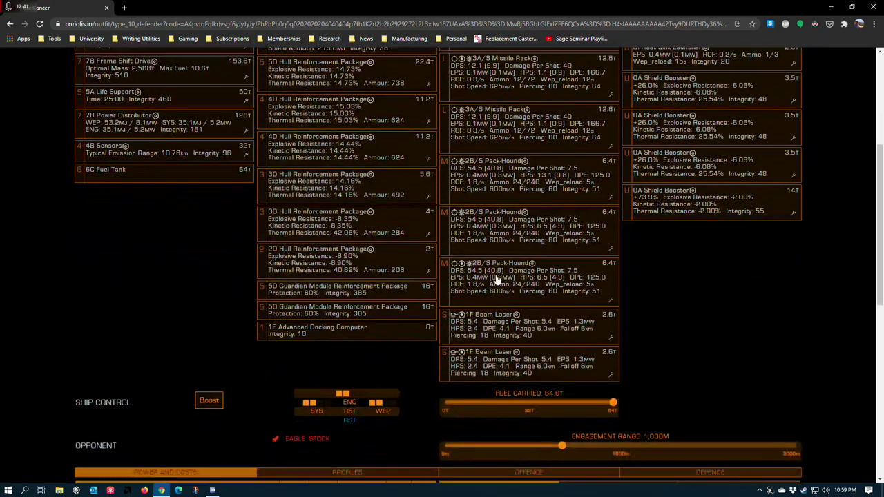
scroll(495, 280, "down", 2)
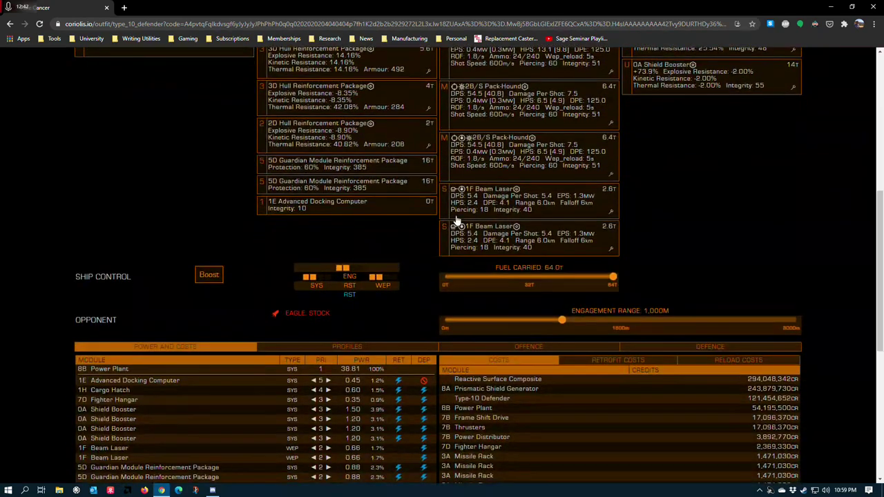
left_click(612, 212)
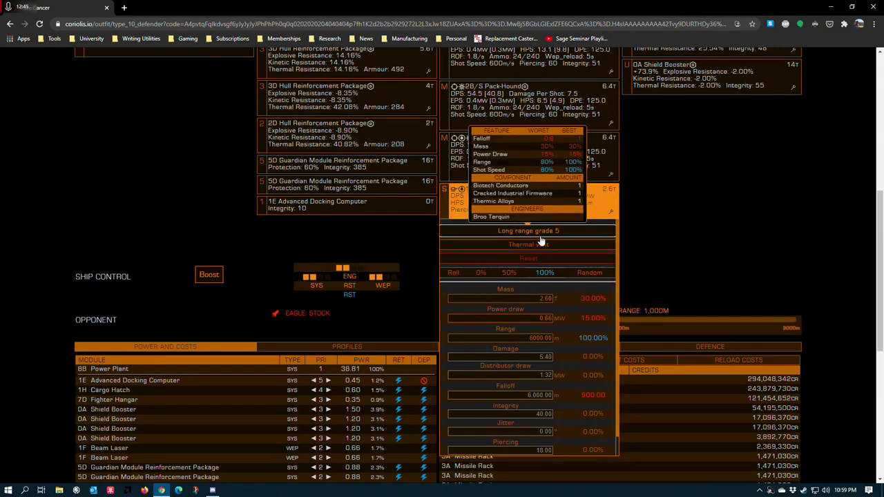
left_click(710, 256)
scroll(685, 288, "up", 4)
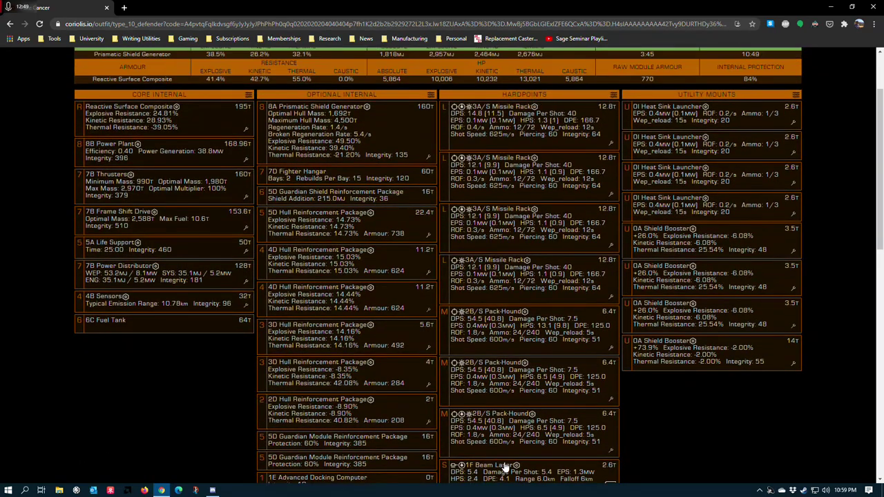
Recheck the stats of the large Missile Racks and medium Pack-Hounds in the hardpoint list.
scroll(504, 336, "up", 1)
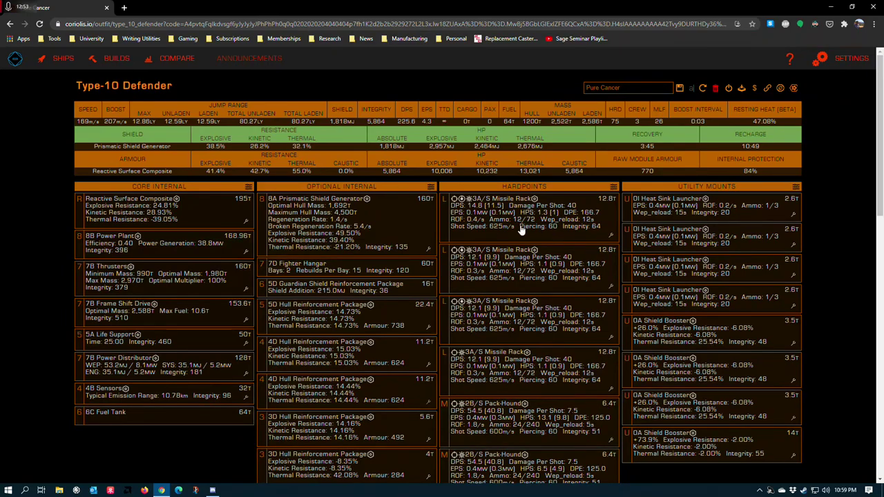
scroll(529, 277, "down", 3)
scroll(479, 233, "up", 1)
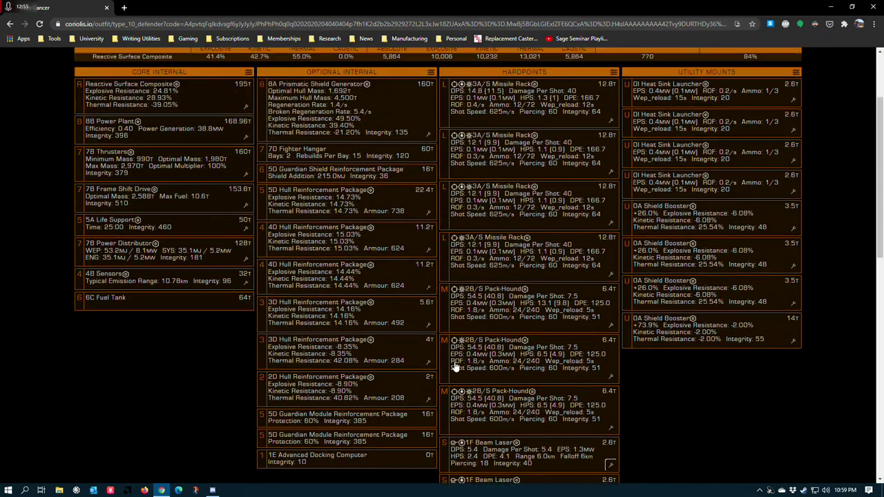
Examine the ship's summary stats alongside the Fighter Hangar, the medium Pack-Hounds and the small Beam Lasers.
scroll(454, 368, "up", 2)
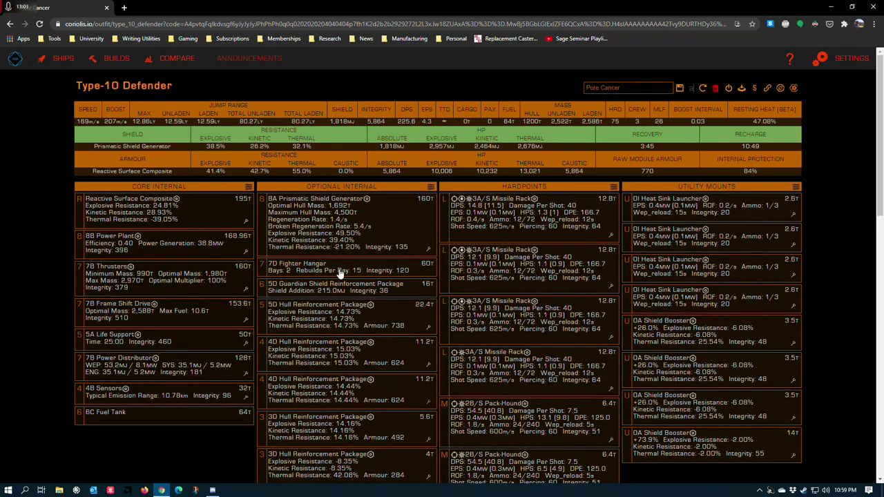
scroll(585, 223, "down", 1)
scroll(585, 223, "down", 2)
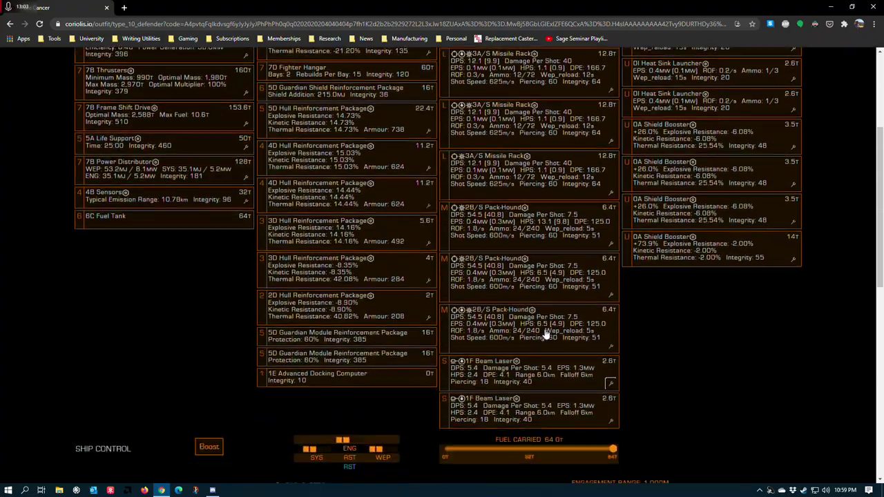
scroll(546, 331, "up", 3)
scroll(546, 179, "down", 1)
scroll(562, 172, "down", 3)
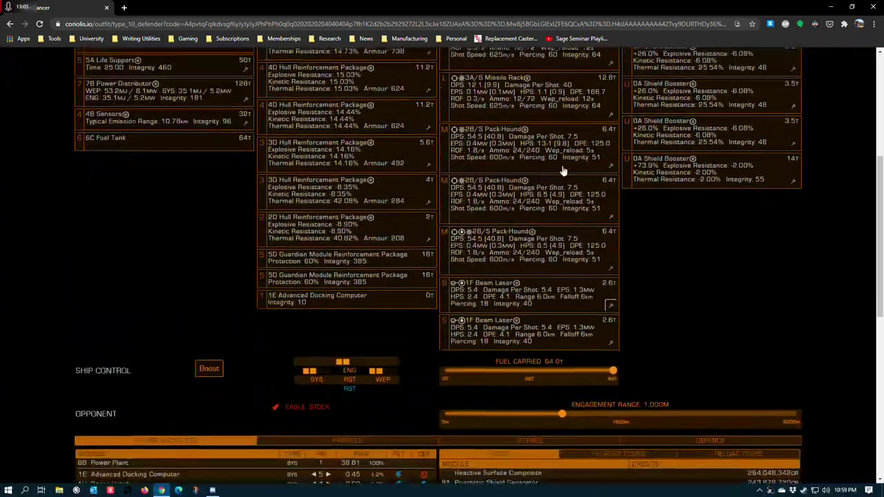
scroll(584, 201, "up", 3)
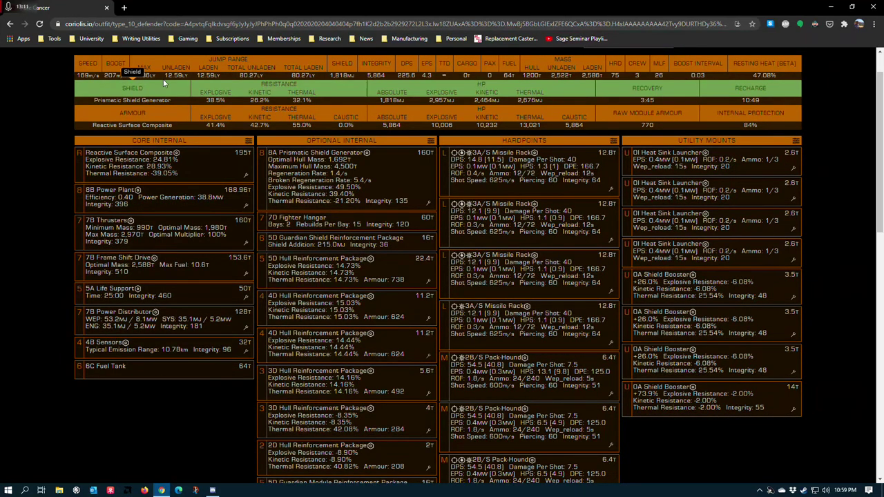
scroll(249, 253, "down", 3)
scroll(252, 274, "up", 3)
scroll(345, 138, "up", 2)
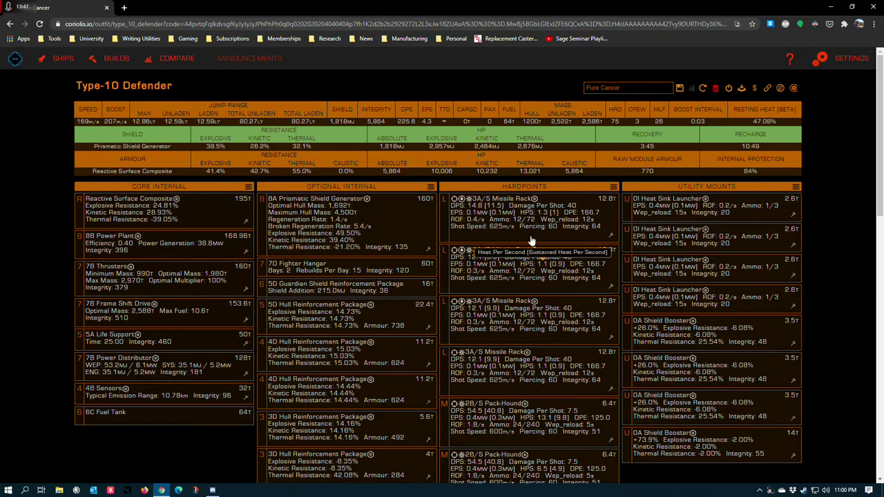
Compare the stats of the large Missile Racks and medium Pack-Hounds with the ship's raw shield strength and Guardian shield reinforcement.
scroll(525, 241, "down", 10)
scroll(514, 304, "up", 10)
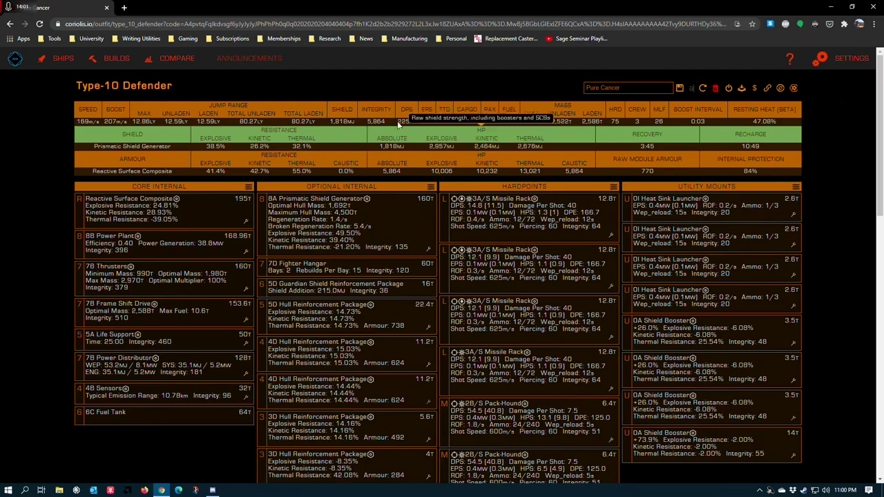
scroll(366, 290, "down", 2)
scroll(345, 325, "up", 2)
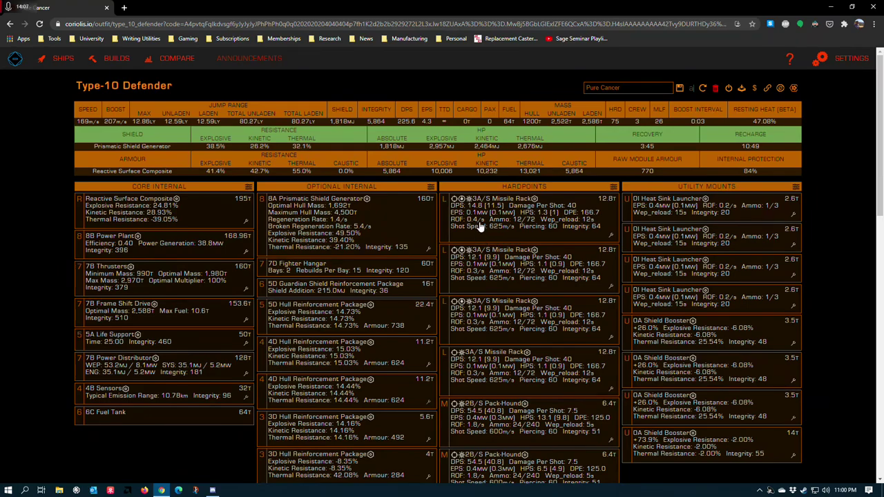
scroll(503, 306, "down", 4)
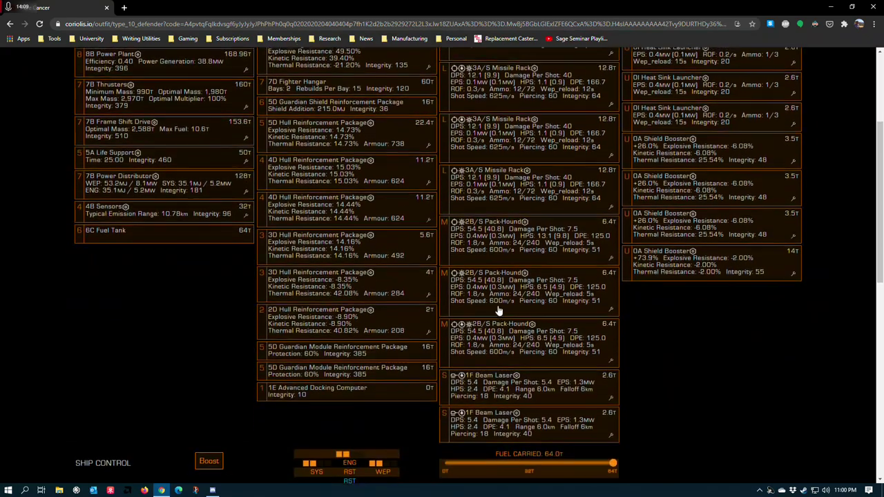
scroll(677, 381, "up", 3)
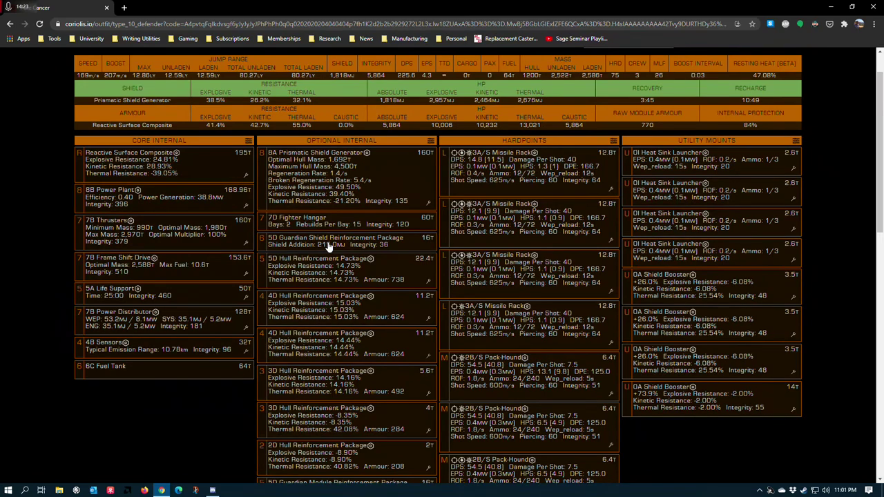
scroll(493, 257, "down", 2)
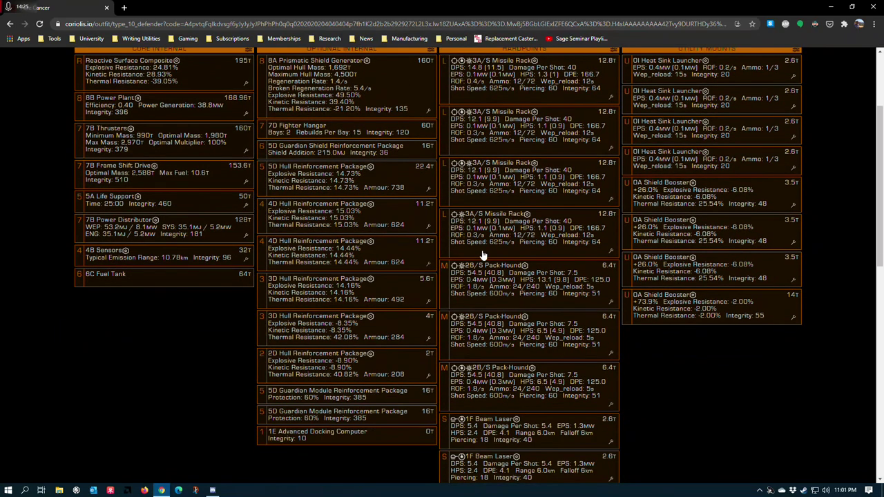
scroll(476, 253, "up", 3)
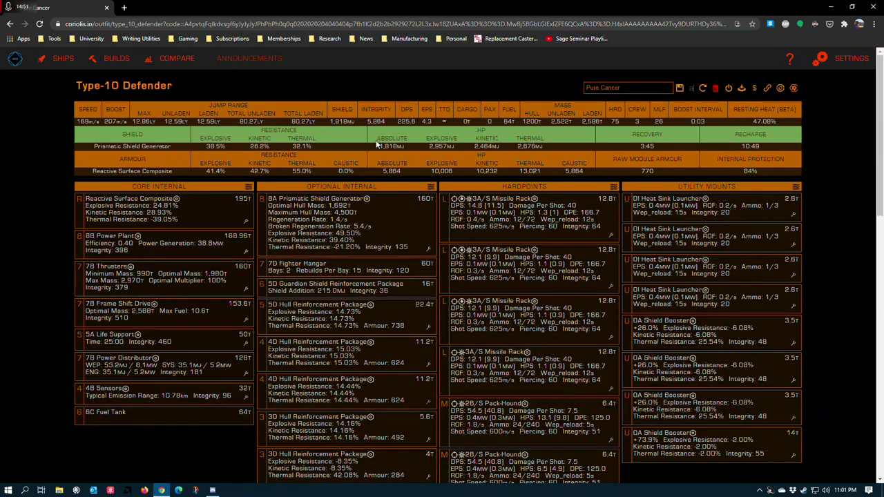
Check the shield's absolute strength, the core and optional internals, and the damage per shot of the large Missile Racks.
mouse_move(370, 150)
mouse_move(390, 139)
scroll(428, 207, "down", 4)
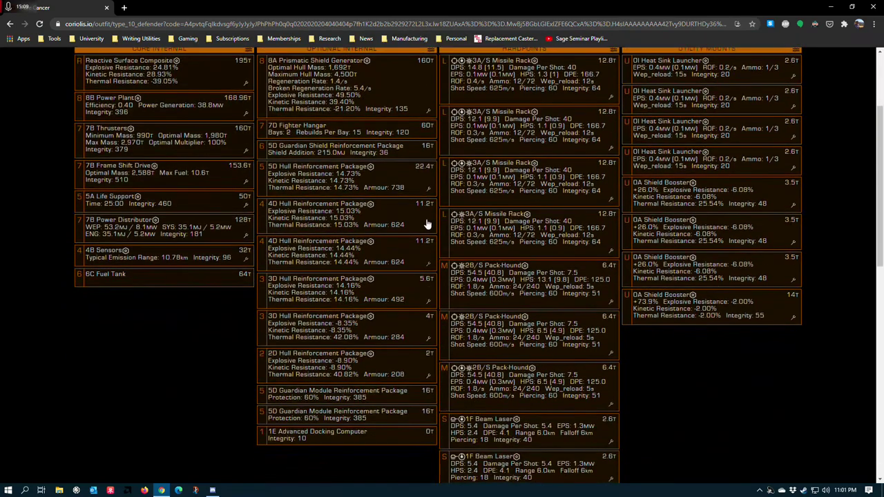
scroll(426, 329, "up", 5)
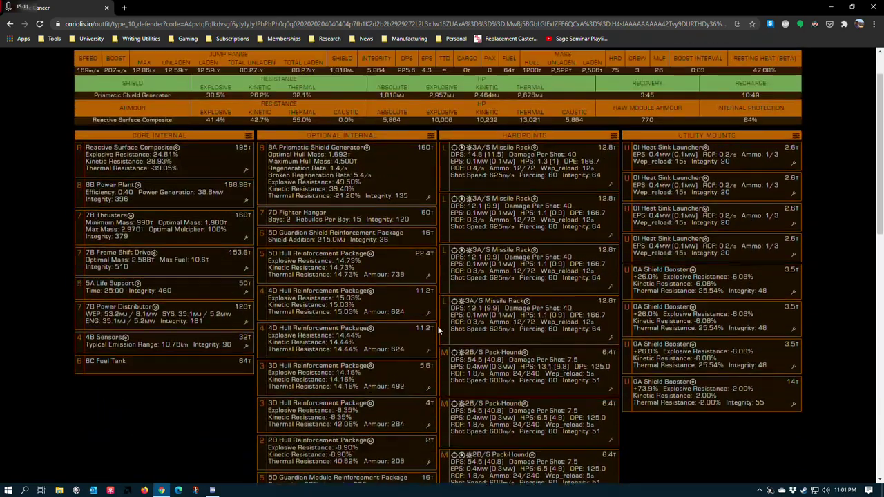
scroll(544, 257, "down", 1)
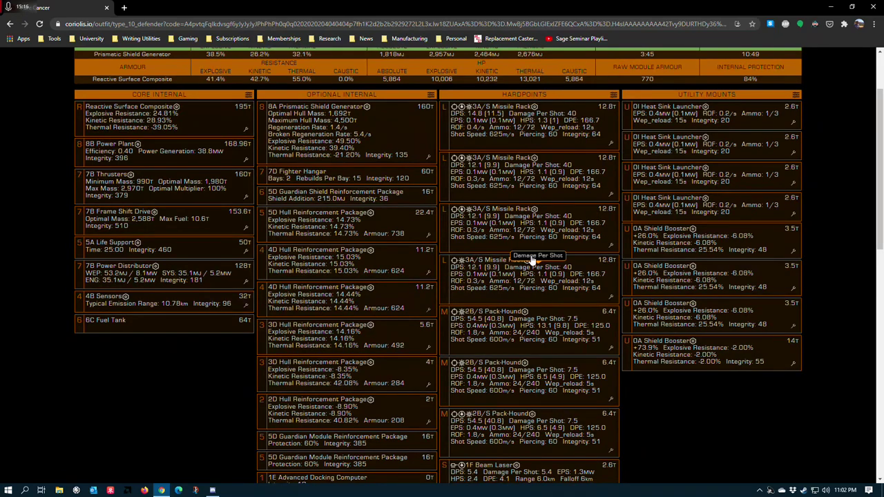
scroll(532, 259, "up", 1)
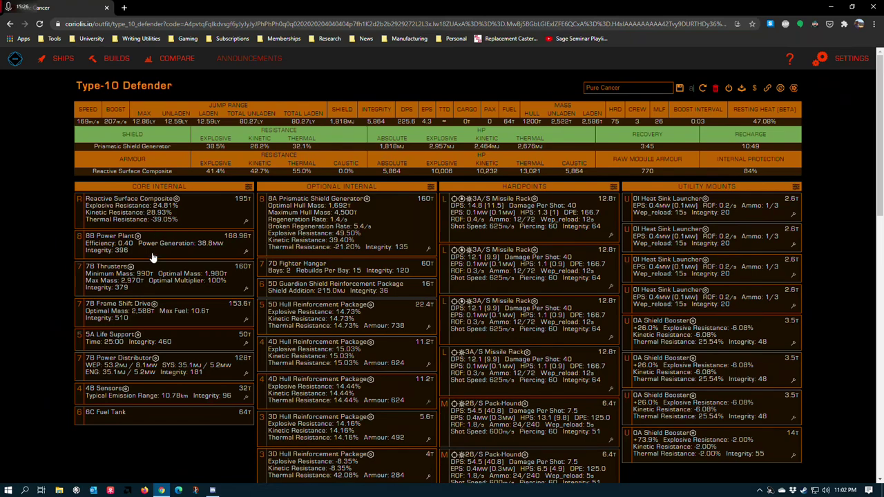
scroll(221, 232, "down", 2)
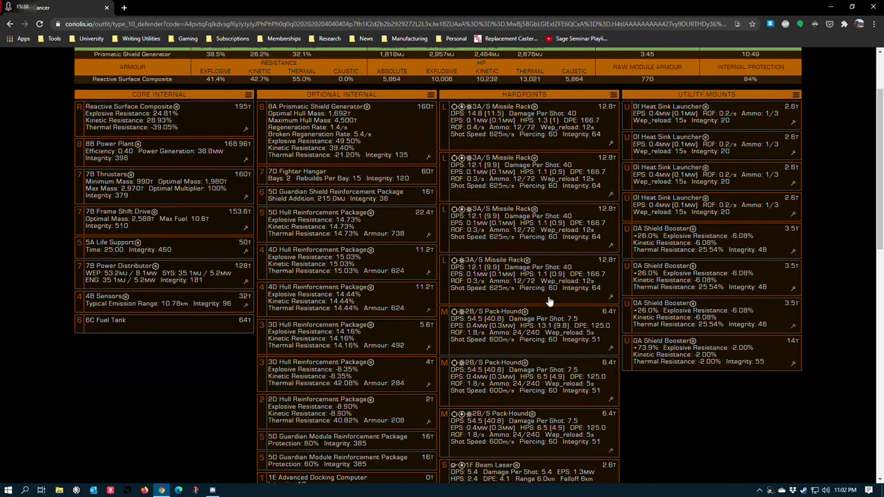
scroll(483, 332, "up", 2)
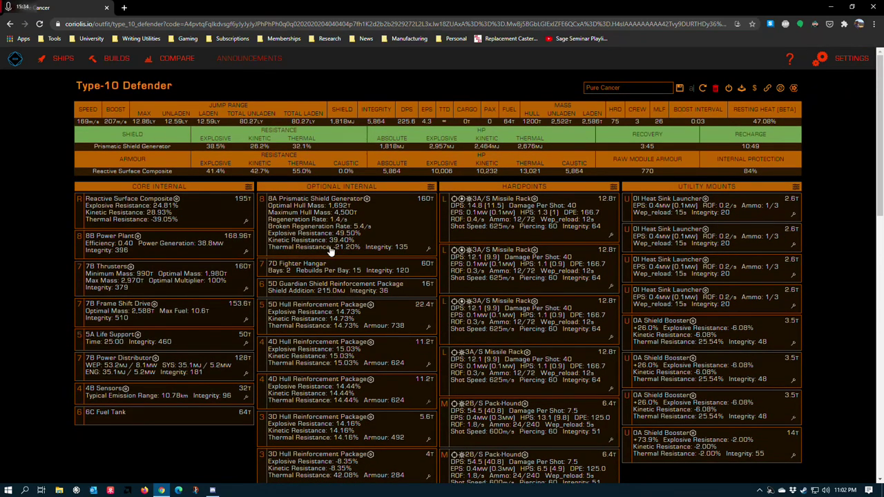
scroll(736, 253, "down", 3)
scroll(755, 300, "up", 2)
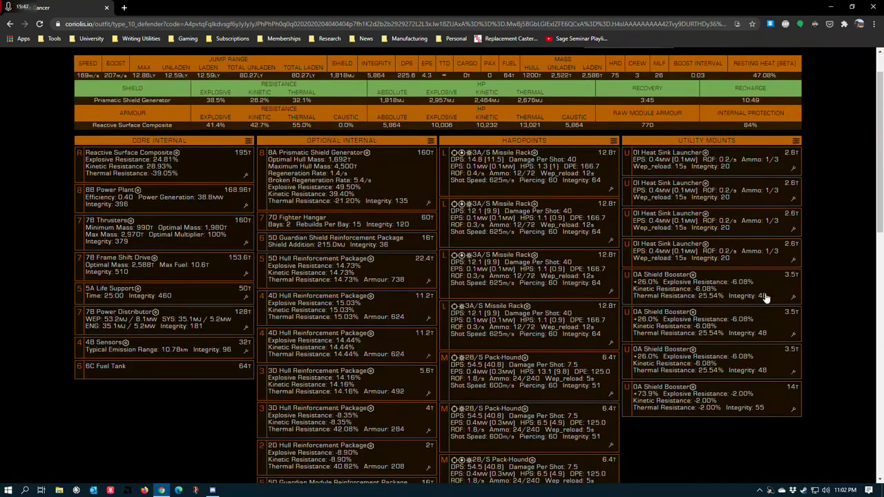
Review the engineering blueprint and experimental effect on each of the four 0A Shield Boosters.
left_click(793, 301)
left_click(815, 304)
left_click(793, 335)
left_click(827, 341)
left_click(794, 372)
left_click(834, 367)
left_click(794, 410)
left_click(719, 434)
left_click(834, 371)
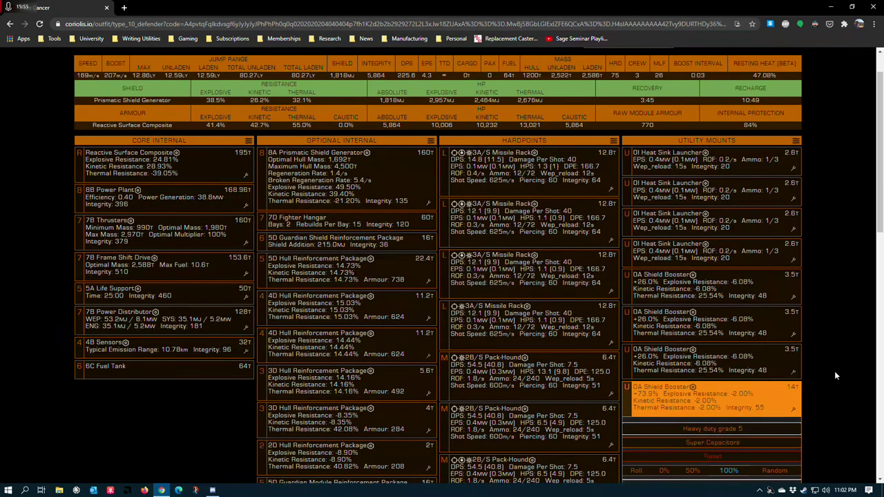
left_click(834, 370)
Compare the engineering of the first 0A Shield Booster with that of the last one.
left_click(795, 299)
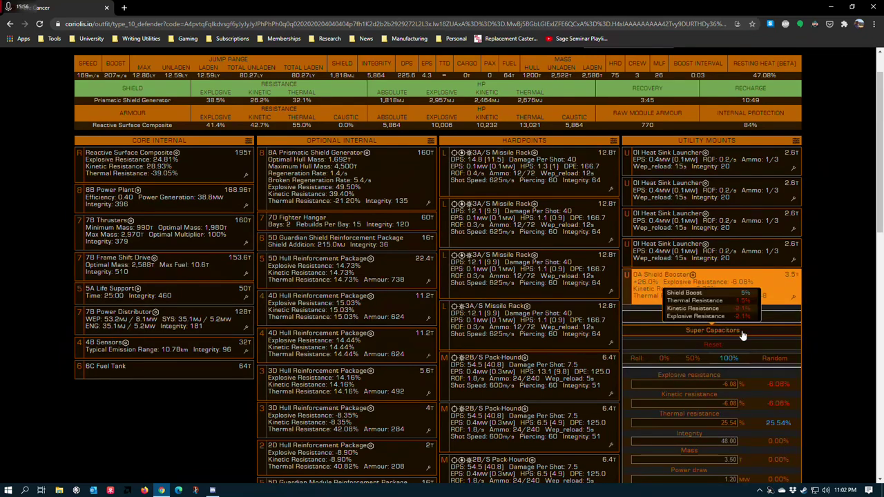
left_click(832, 338)
left_click(794, 409)
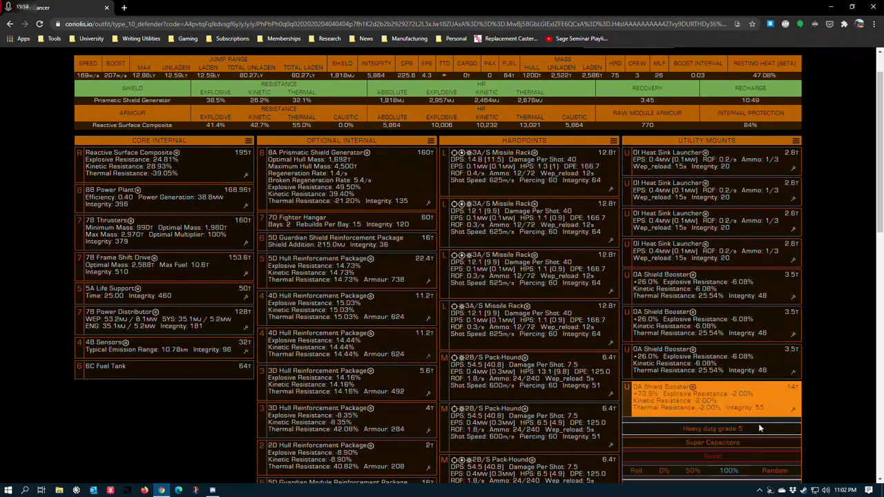
left_click(836, 372)
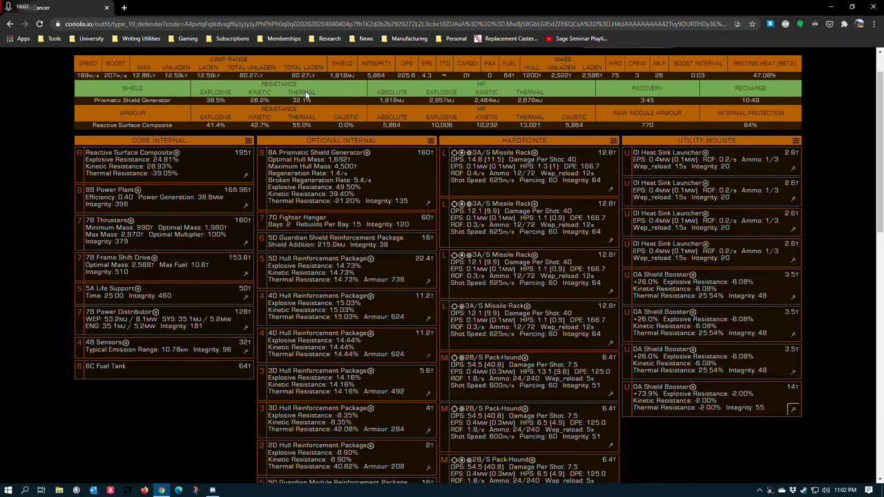
Examine the ship's speed and boost, the modules' power priorities and costs, and the shield recharge time.
scroll(279, 176, "up", 1)
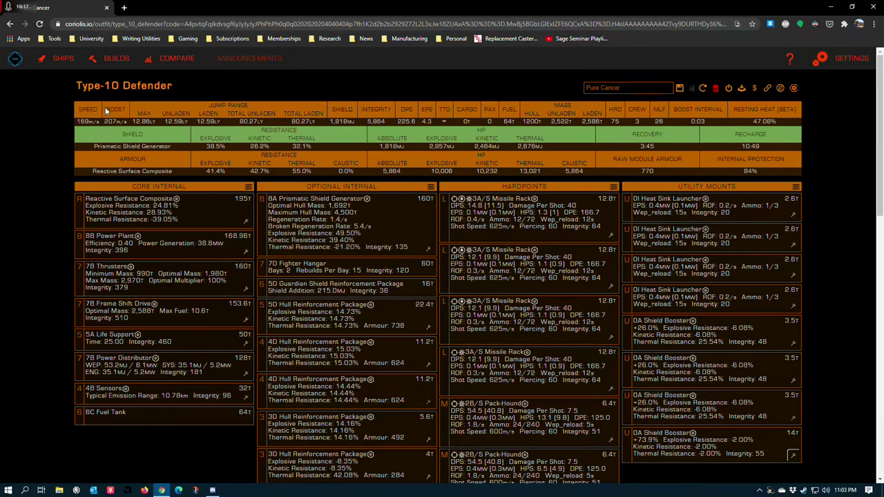
scroll(434, 231, "down", 5)
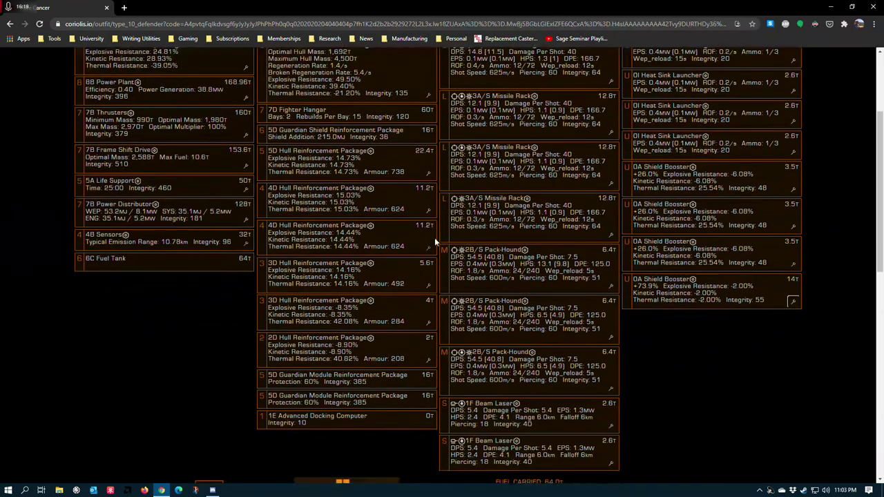
scroll(453, 269, "down", 5)
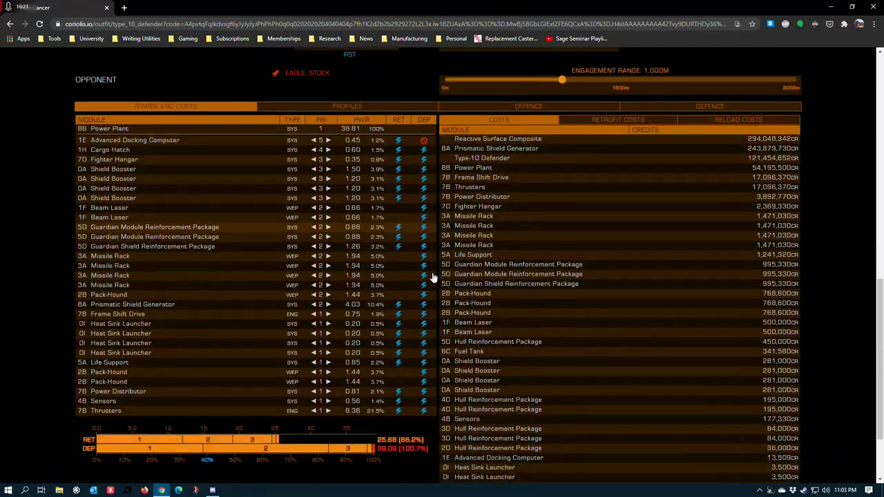
scroll(194, 263, "up", 3)
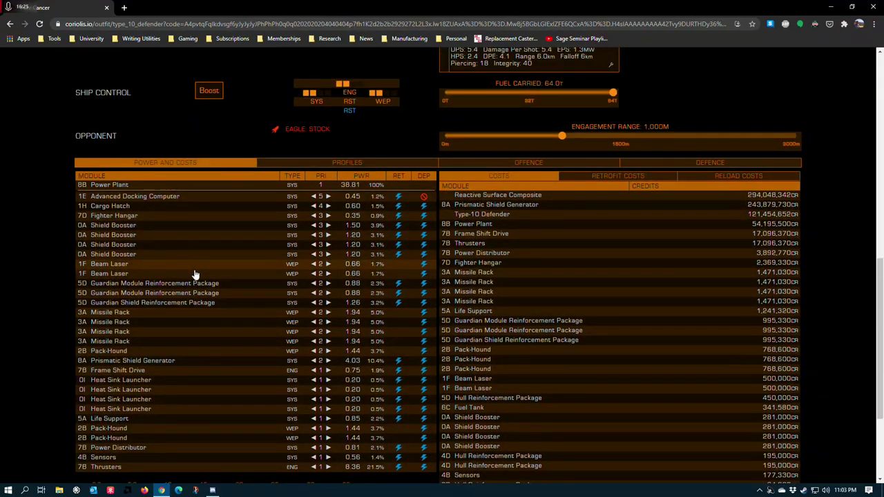
scroll(194, 276, "up", 10)
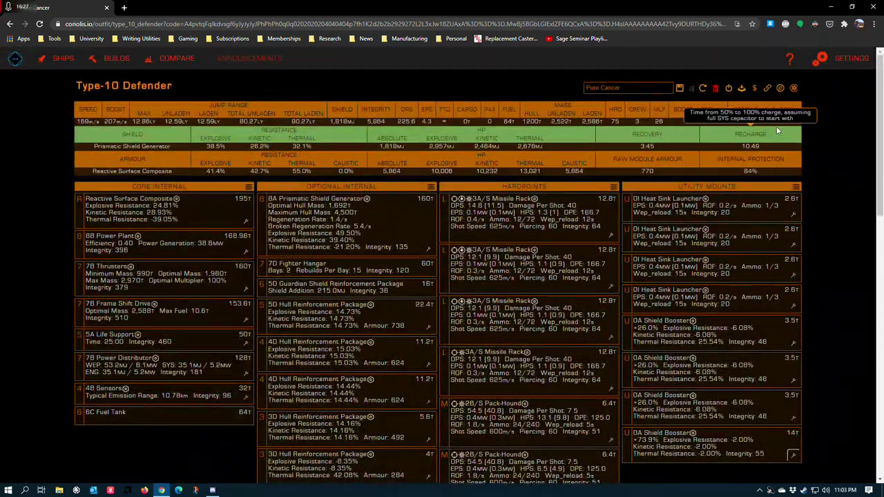